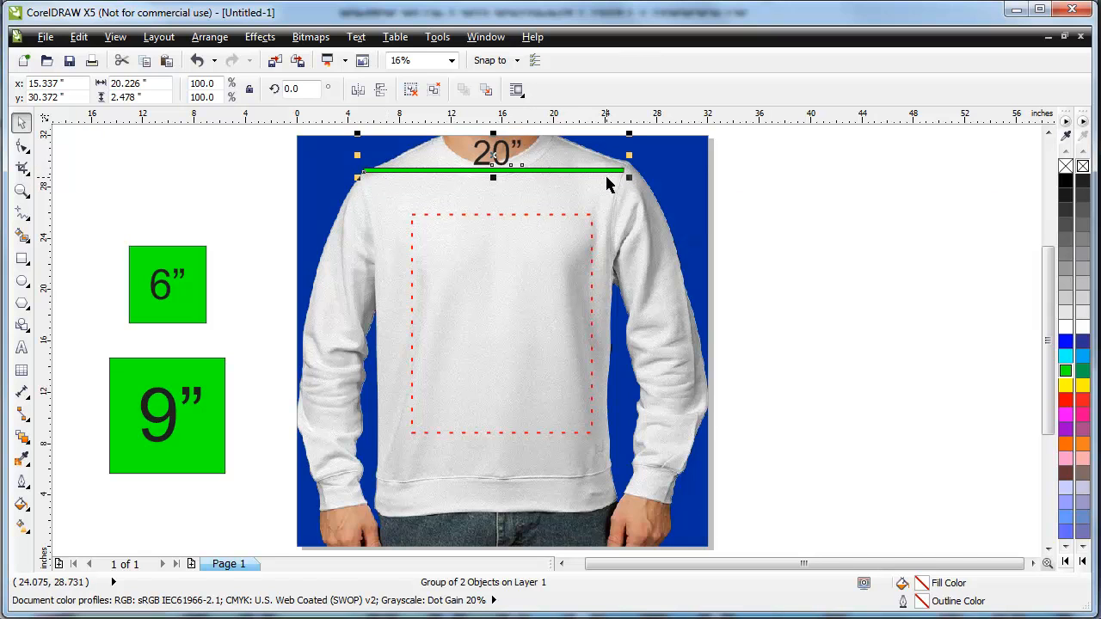
Move the 20" reference line off the sweater image to the blank area beside the page and check the sweater image's width and height.
{"action": "left_click_drag", "start_coordinate": [493, 163], "coordinate": [865, 202]}
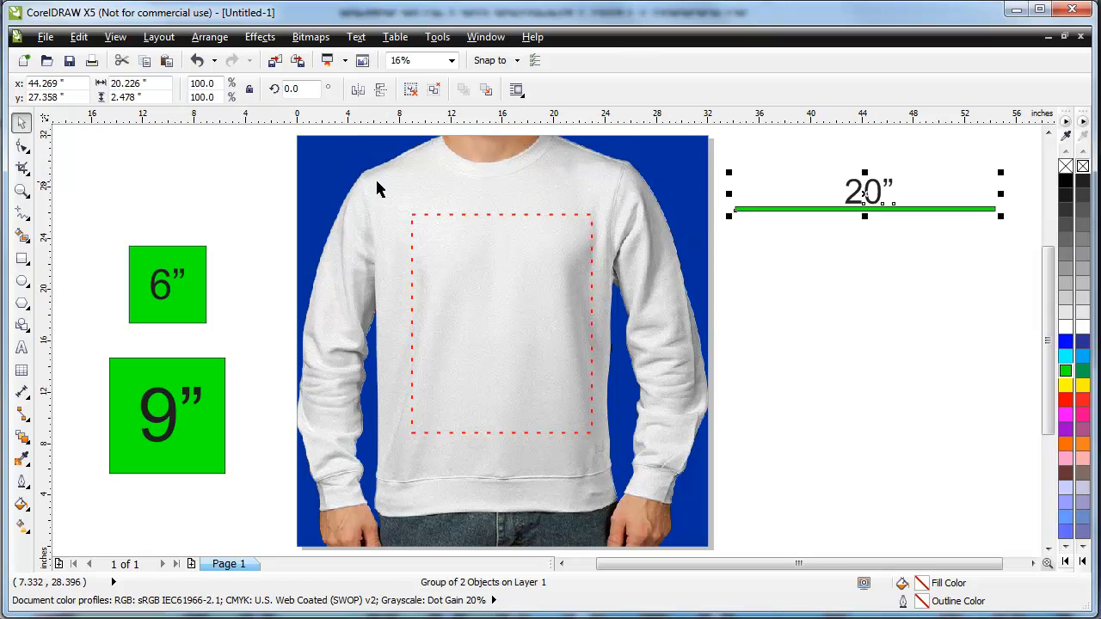
{"action": "left_click", "coordinate": [335, 156]}
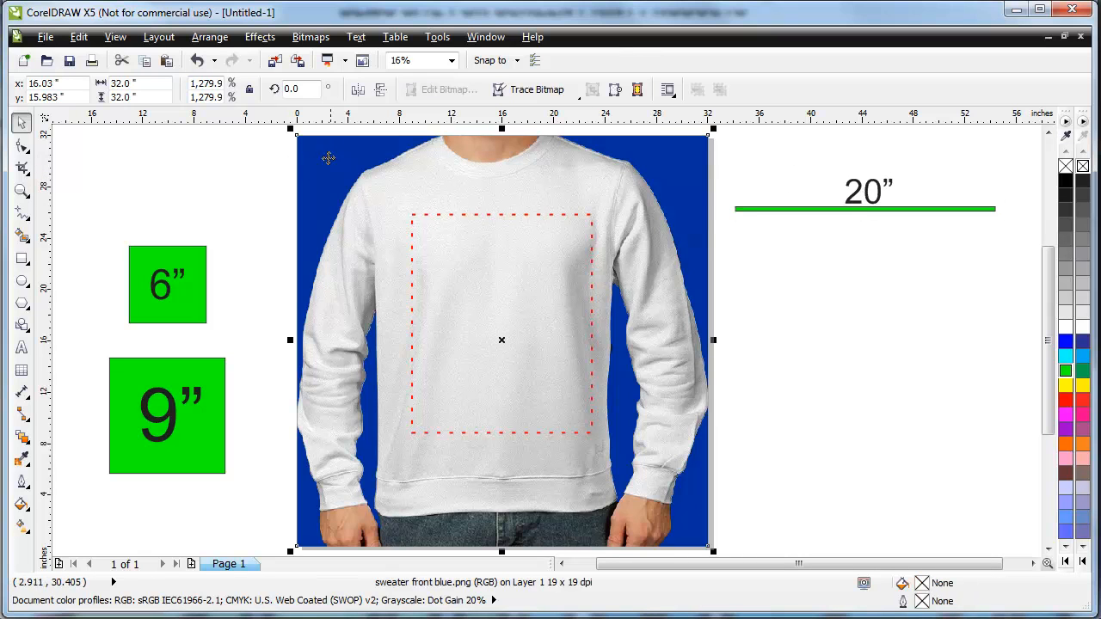
{"action": "left_click", "coordinate": [204, 176]}
{"action": "left_click", "coordinate": [322, 157]}
{"action": "double_click", "coordinate": [125, 84]}
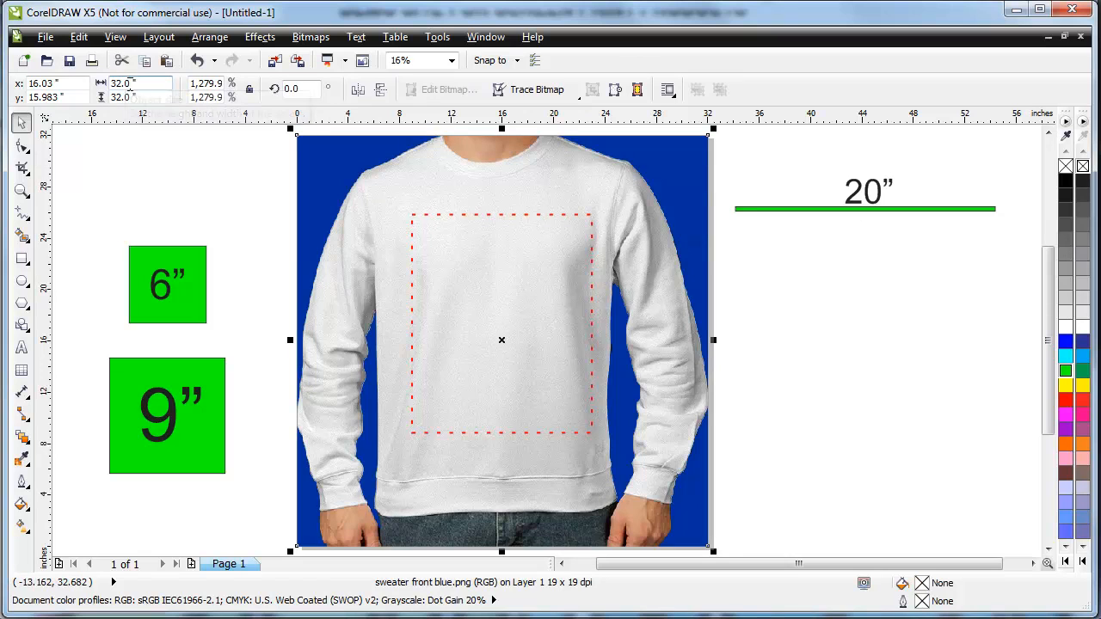
{"action": "double_click", "coordinate": [118, 97]}
{"action": "left_click", "coordinate": [147, 163]}
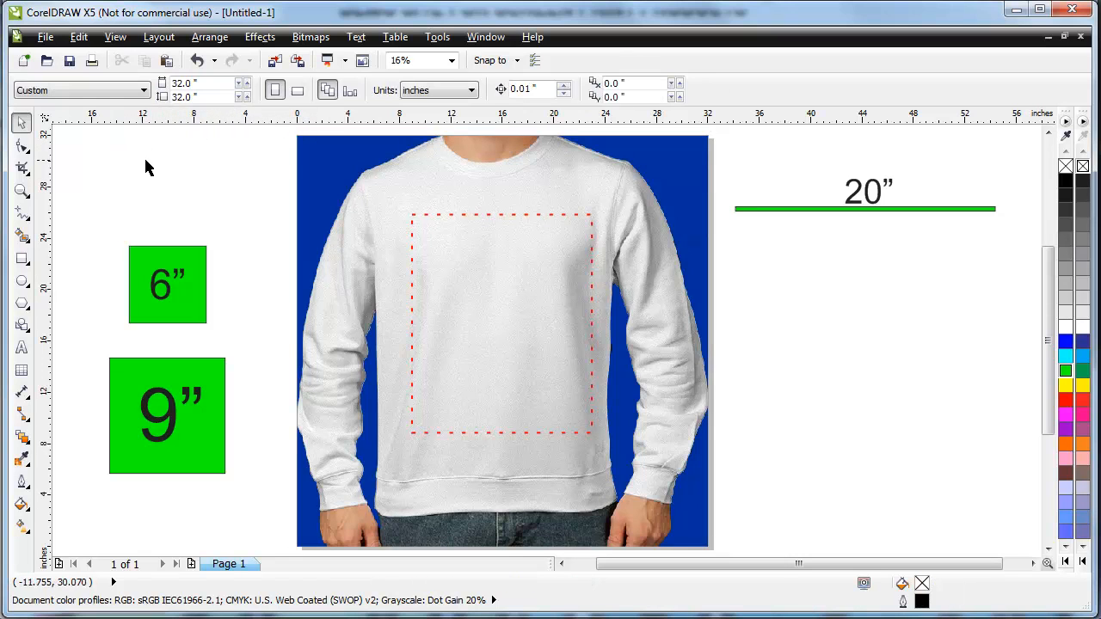
{"action": "left_click_drag", "start_coordinate": [869, 208], "coordinate": [886, 178]}
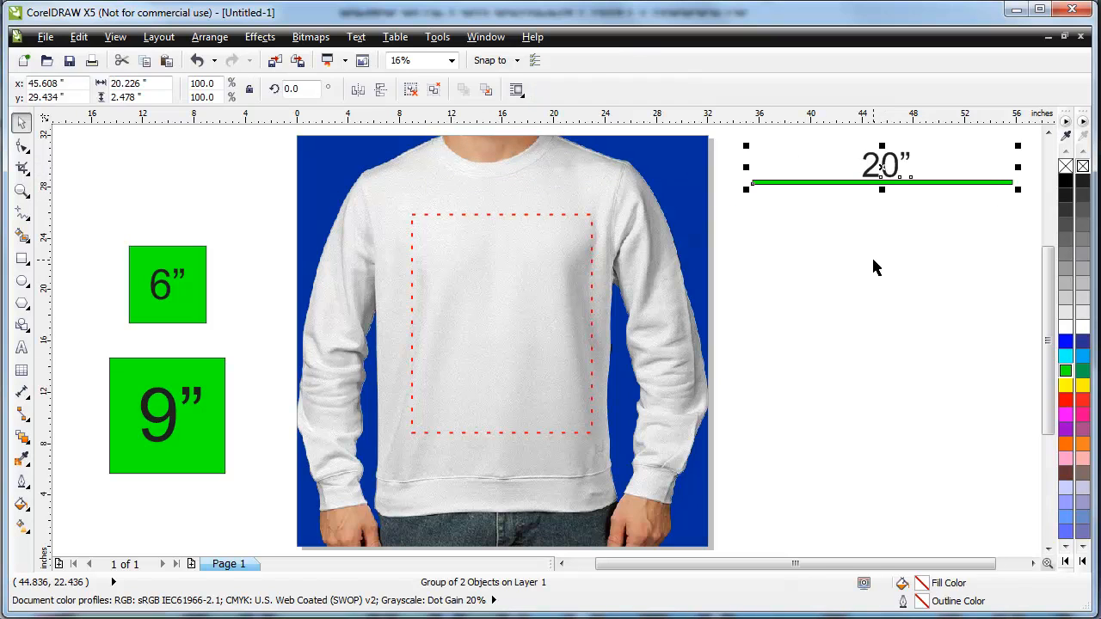
{"action": "left_click", "coordinate": [871, 256]}
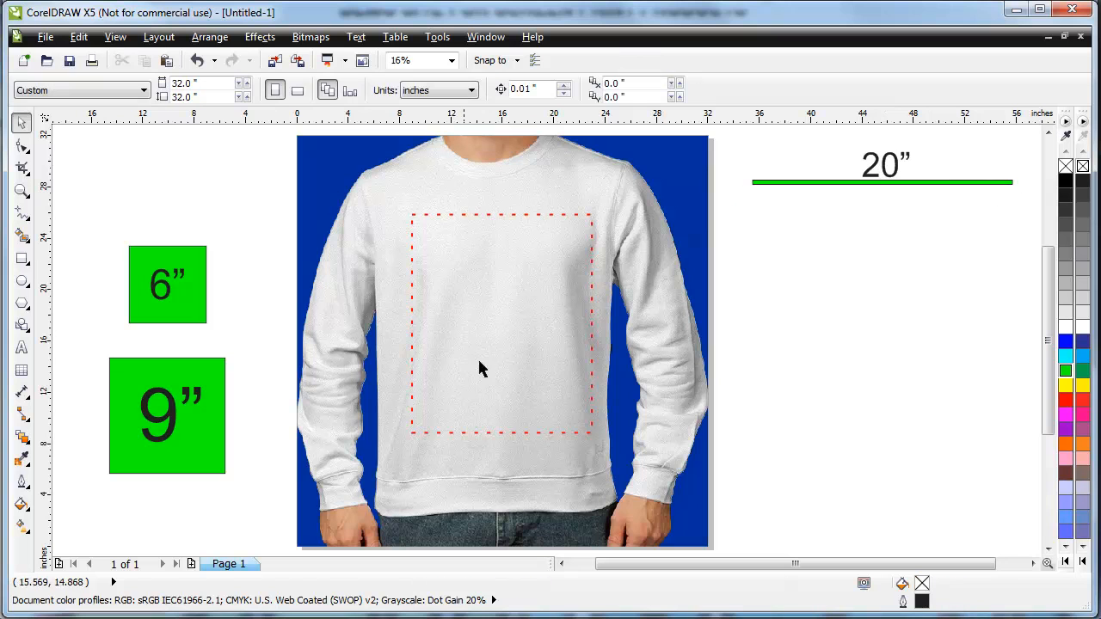
Check the size of the red dashed print-area rectangle and reposition the 9" and 6" reference squares beside the page.
{"action": "left_click", "coordinate": [425, 215]}
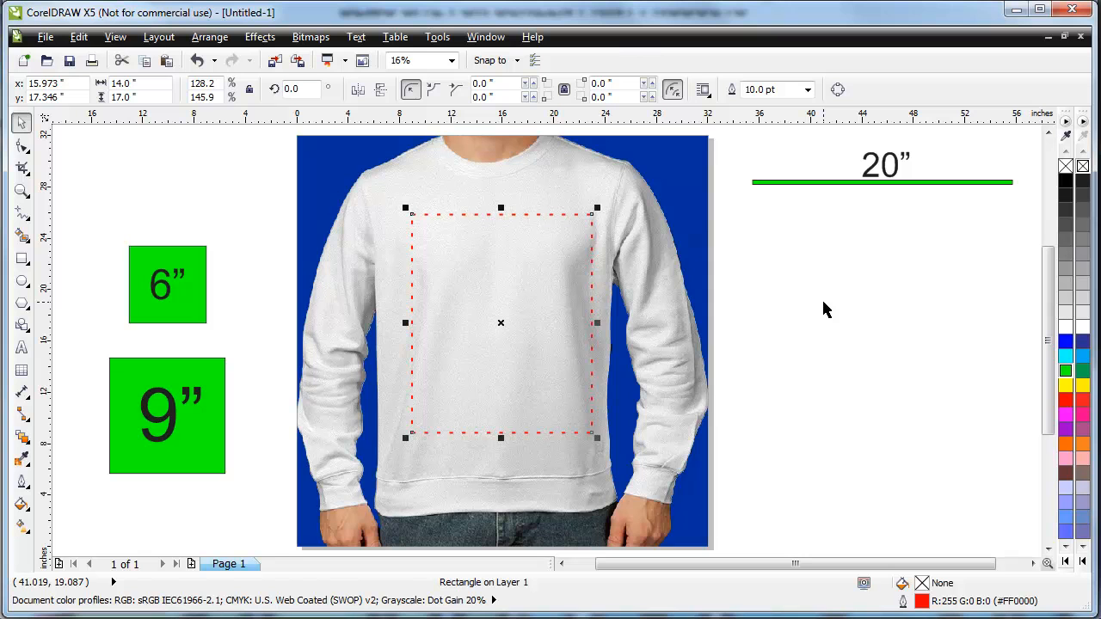
{"action": "left_click_drag", "start_coordinate": [158, 411], "coordinate": [124, 403]}
{"action": "left_click_drag", "start_coordinate": [156, 303], "coordinate": [180, 260]}
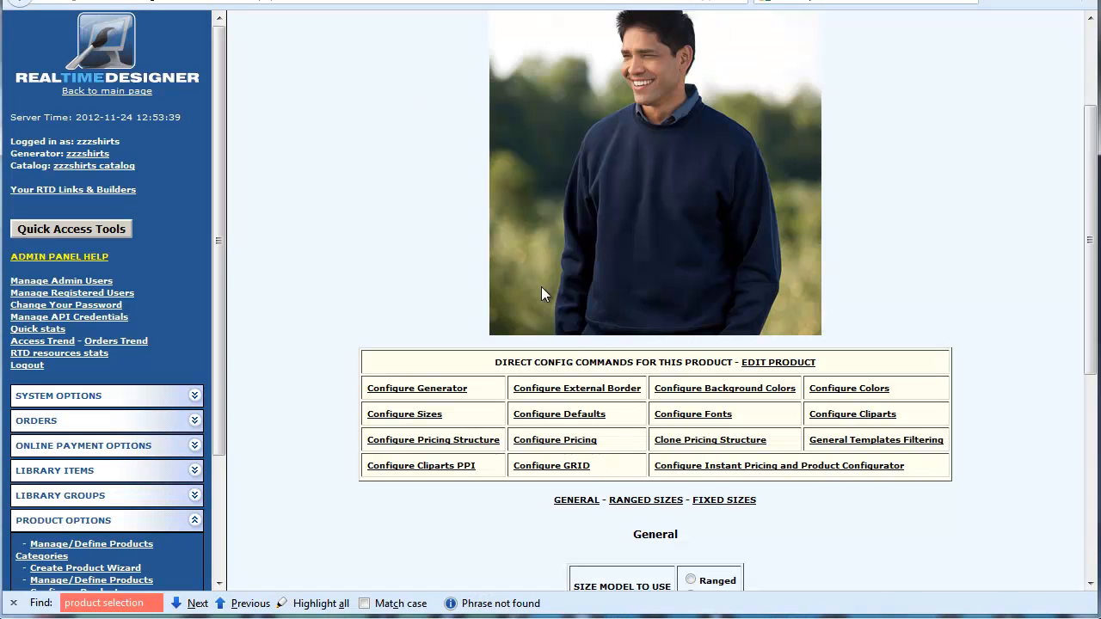
In the RealTimeDesigner admin, open the side preferences of the Fruit Best Sweatshirt 1630R through the extra options of its fixed sizes.
{"action": "left_click", "coordinate": [730, 502]}
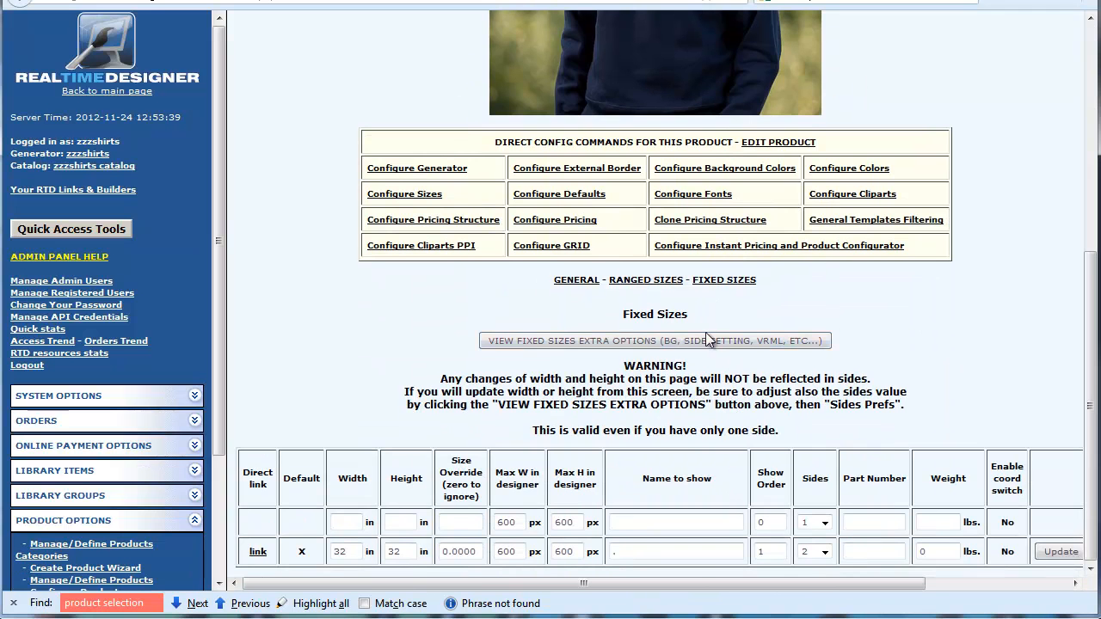
{"action": "left_click", "coordinate": [699, 341]}
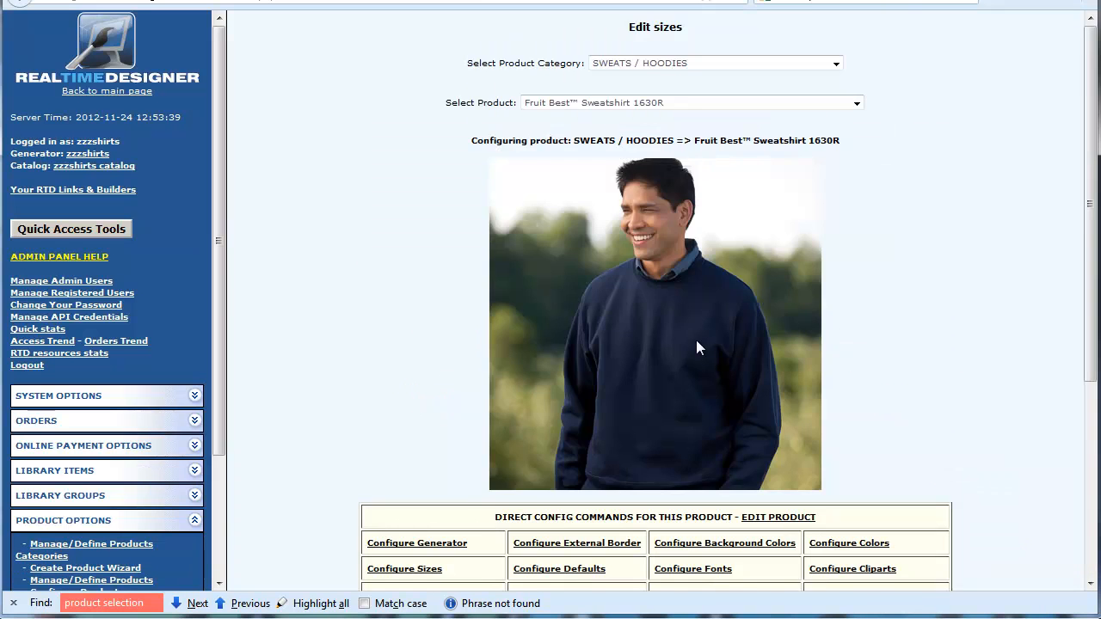
{"action": "scroll", "coordinate": [718, 409], "scroll_direction": "down", "scroll_amount": 3}
{"action": "scroll", "coordinate": [718, 407], "scroll_direction": "down", "scroll_amount": 1}
{"action": "left_click", "coordinate": [809, 566]}
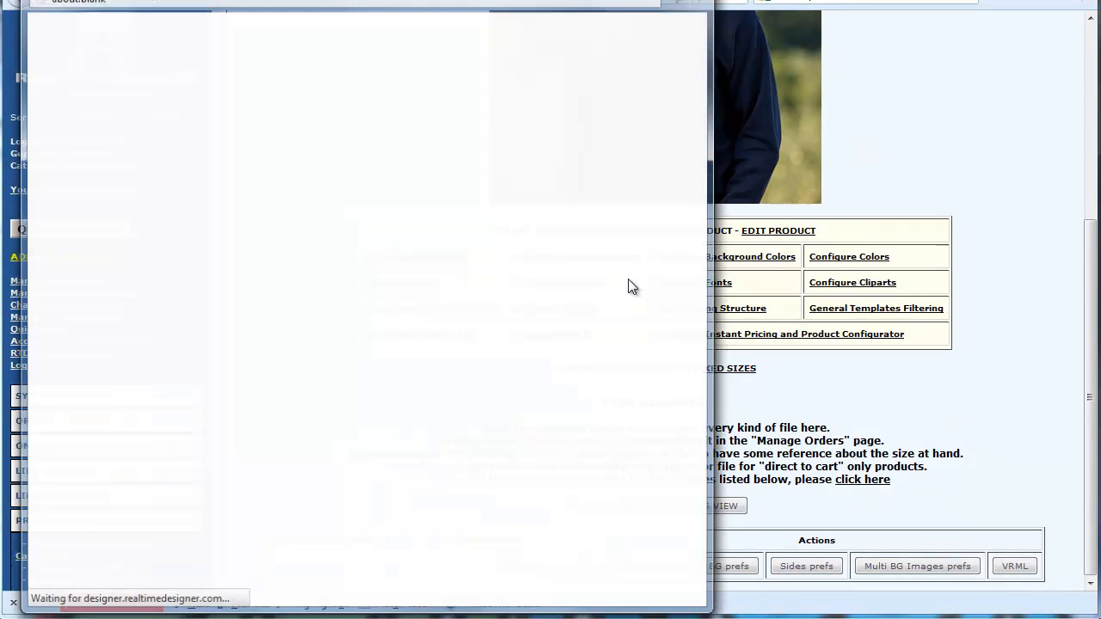
{"action": "left_click_drag", "start_coordinate": [703, 199], "coordinate": [701, 252]}
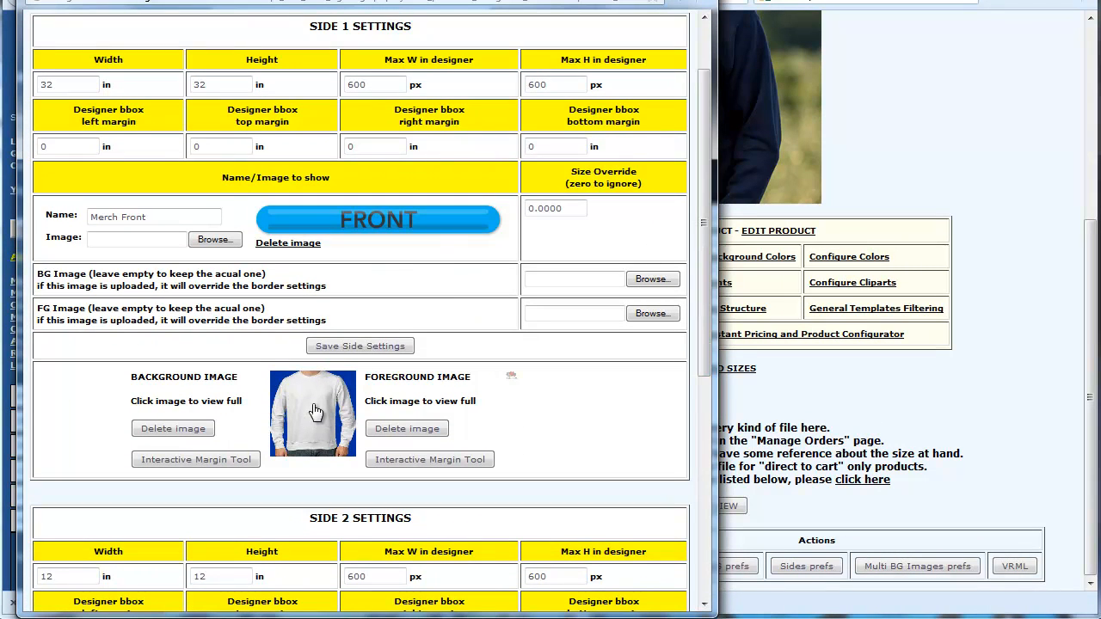
Review the Side 1 designer bbox margins, width and height, then go back to the main admin window.
{"action": "double_click", "coordinate": [79, 144]}
{"action": "double_click", "coordinate": [213, 145]}
{"action": "double_click", "coordinate": [358, 144]}
{"action": "double_click", "coordinate": [58, 82]}
{"action": "left_click", "coordinate": [243, 89]}
{"action": "left_click", "coordinate": [263, 76]}
{"action": "left_click", "coordinate": [902, 119]}
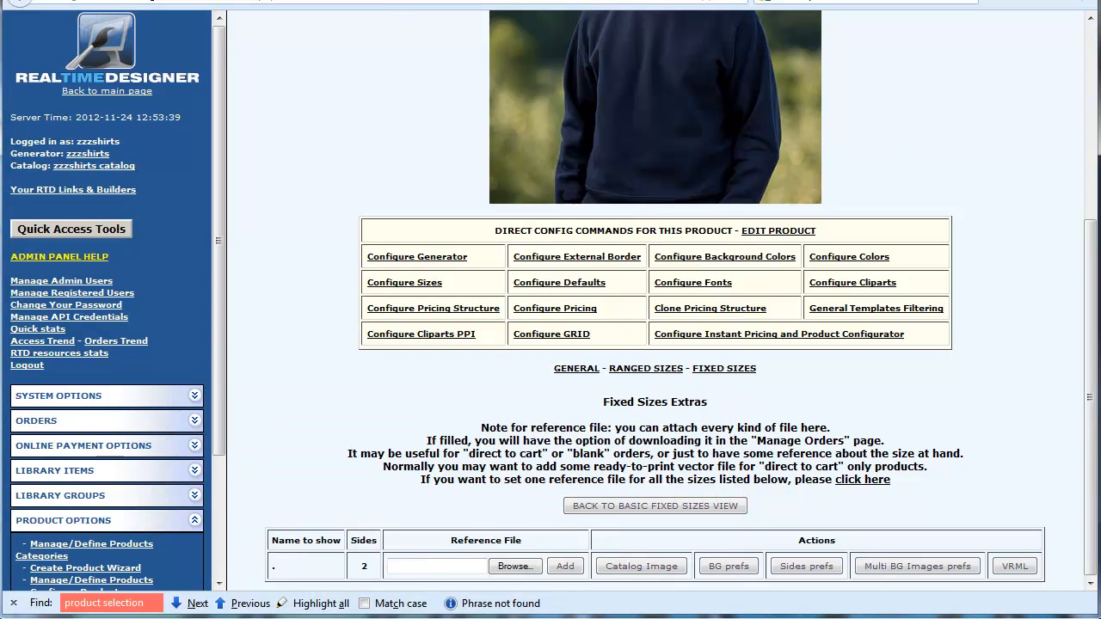
Switch to the sweatshirt's designer page, reload it and view the front side.
{"action": "left_click", "coordinate": [567, 1]}
{"action": "left_click", "coordinate": [740, 4]}
{"action": "scroll", "coordinate": [361, 293], "scroll_direction": "down", "scroll_amount": 3}
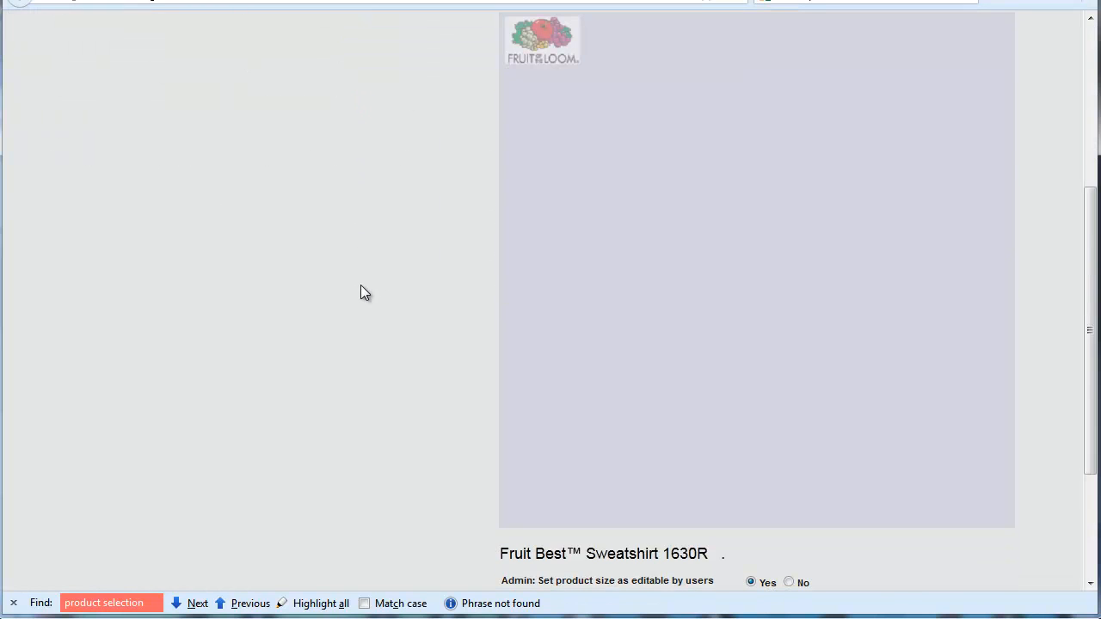
{"action": "scroll", "coordinate": [360, 293], "scroll_direction": "up", "scroll_amount": 2}
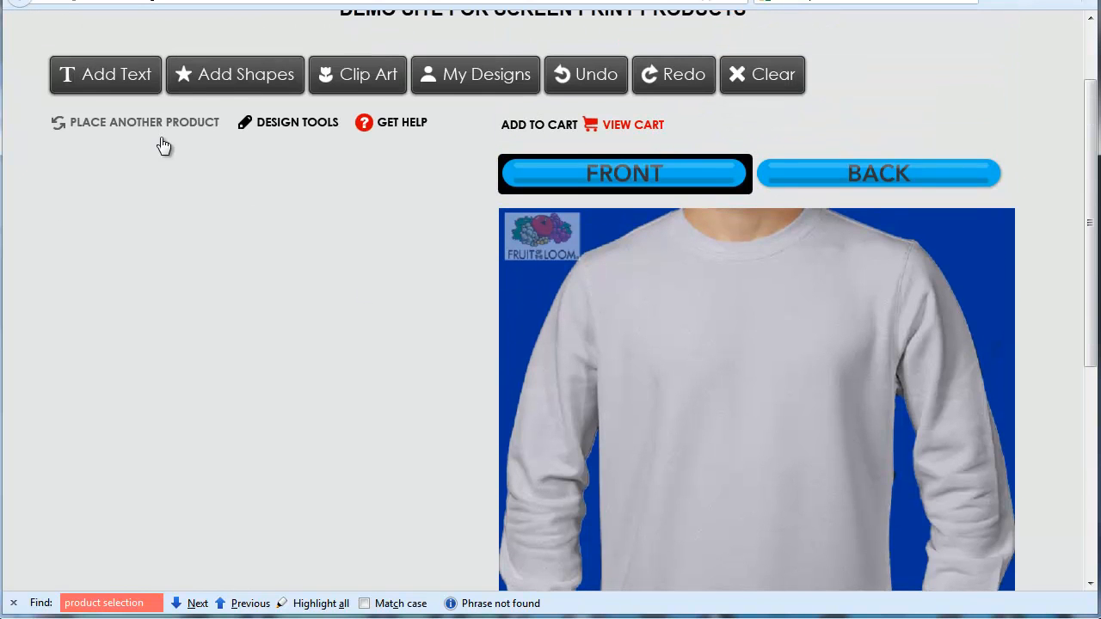
Add a text line to the sweatshirt front, enlarge it to about 25 in wide and place it across both sleeves.
{"action": "left_click", "coordinate": [114, 67]}
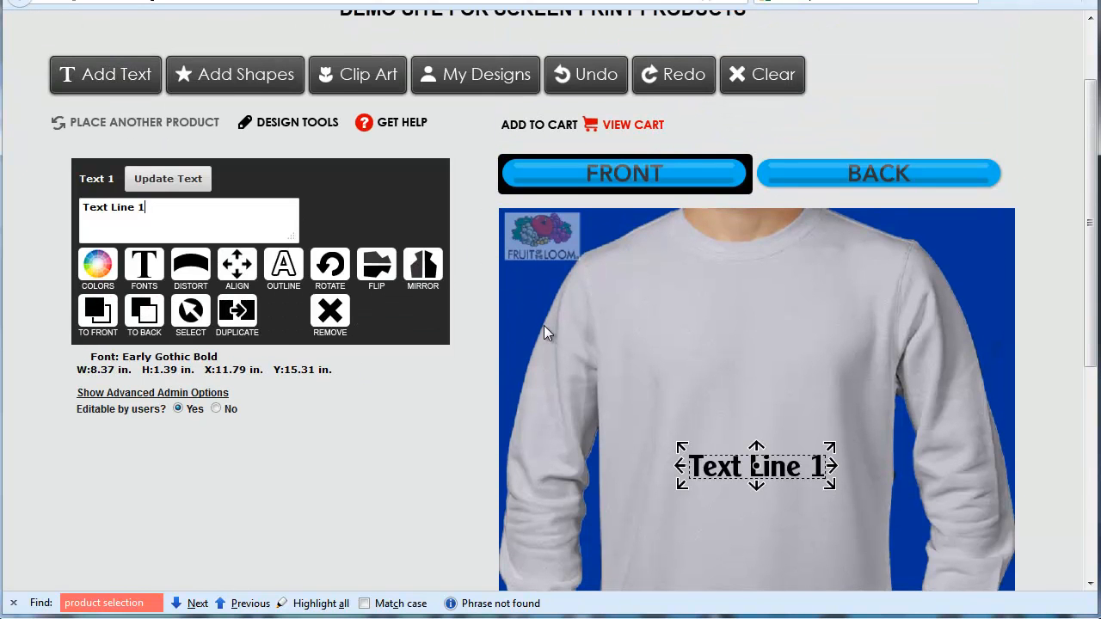
{"action": "left_click_drag", "start_coordinate": [754, 483], "coordinate": [609, 388]}
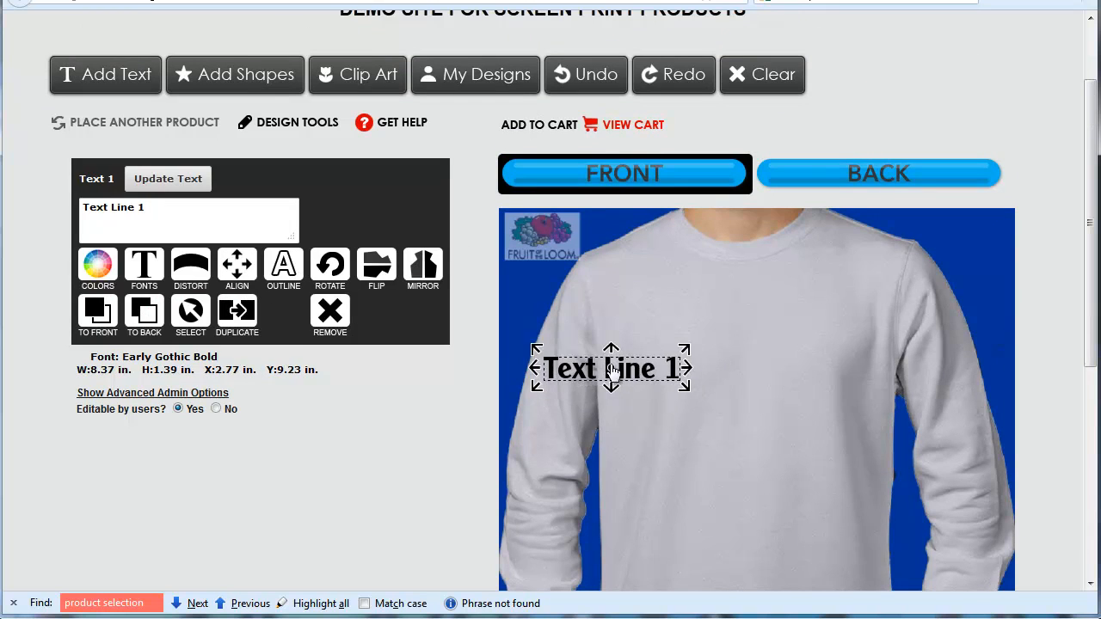
{"action": "left_click_drag", "start_coordinate": [695, 344], "coordinate": [964, 197]}
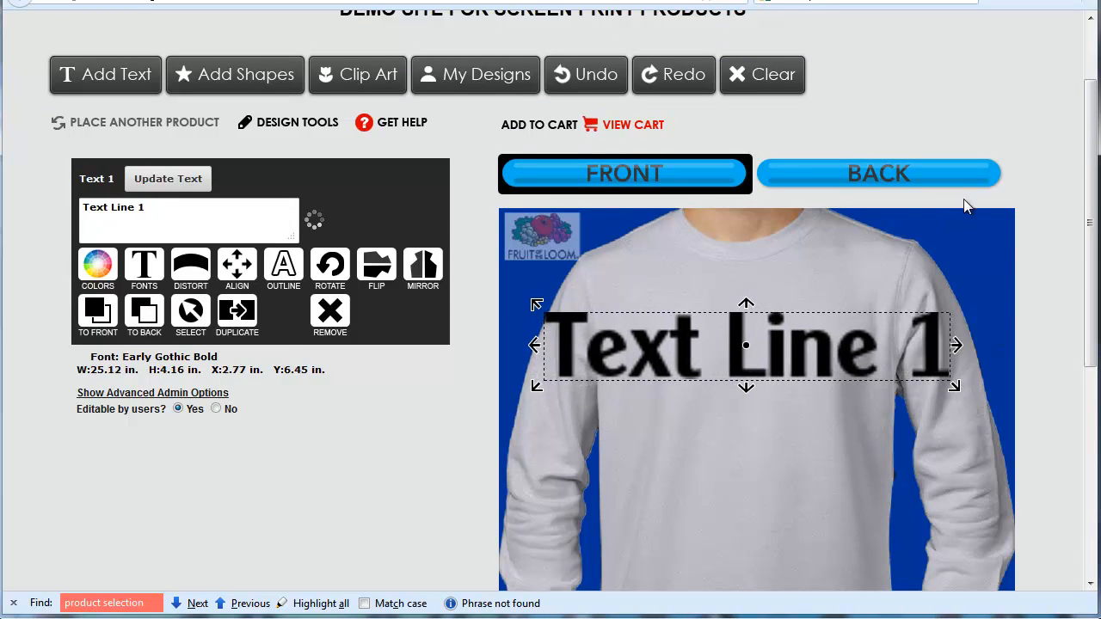
{"action": "left_click_drag", "start_coordinate": [740, 343], "coordinate": [740, 429]}
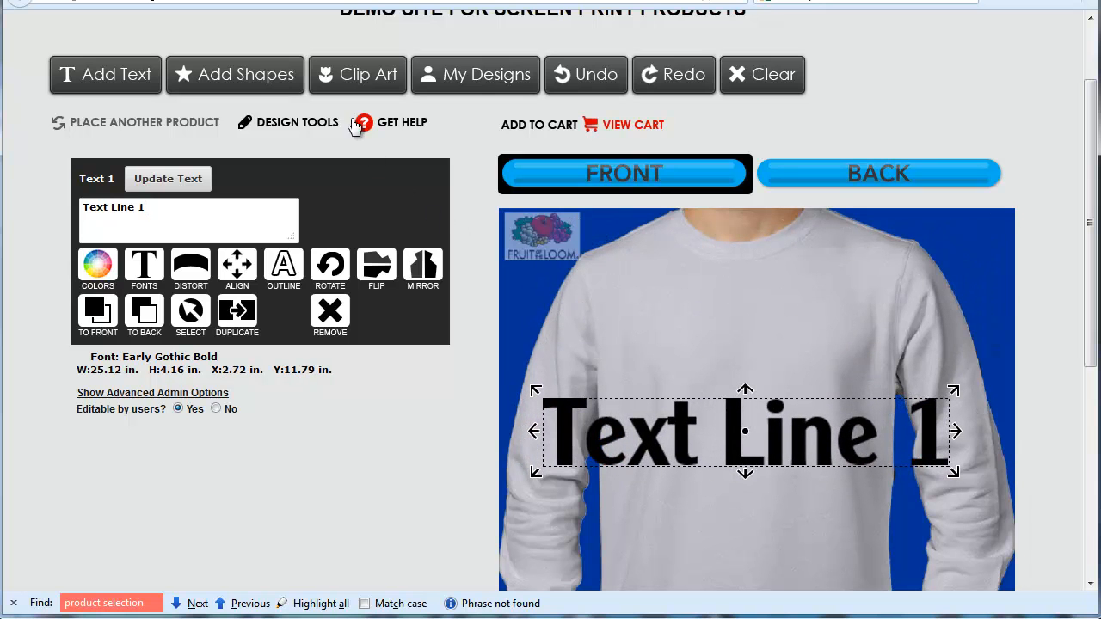
Remove the text line from the sweatshirt front and reopen the product's side preferences in the admin.
{"action": "left_click", "coordinate": [334, 311]}
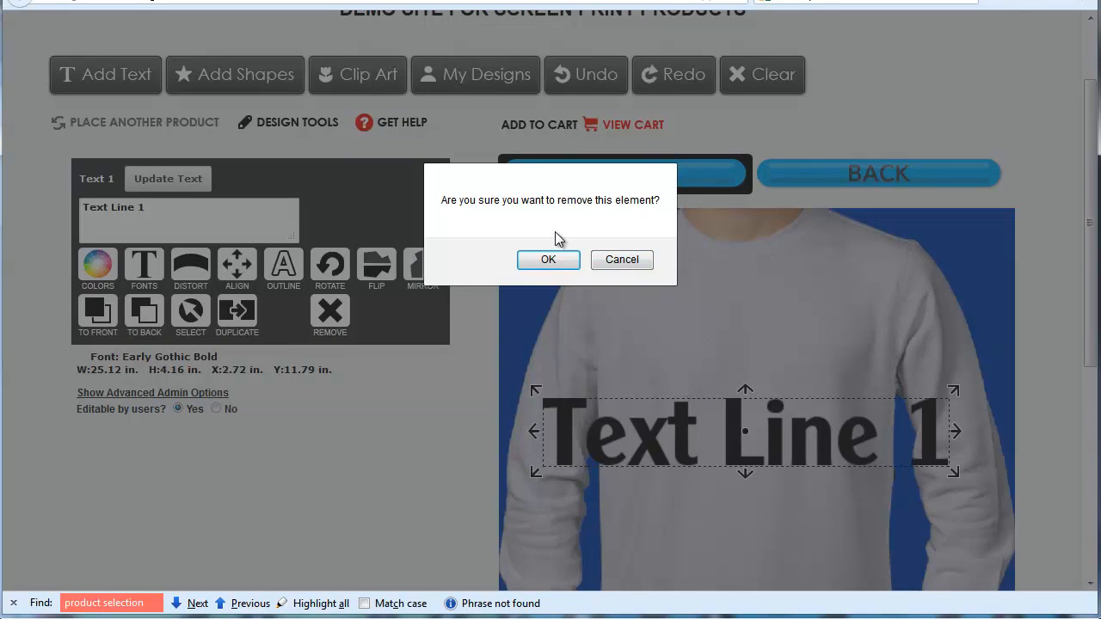
{"action": "left_click", "coordinate": [542, 259]}
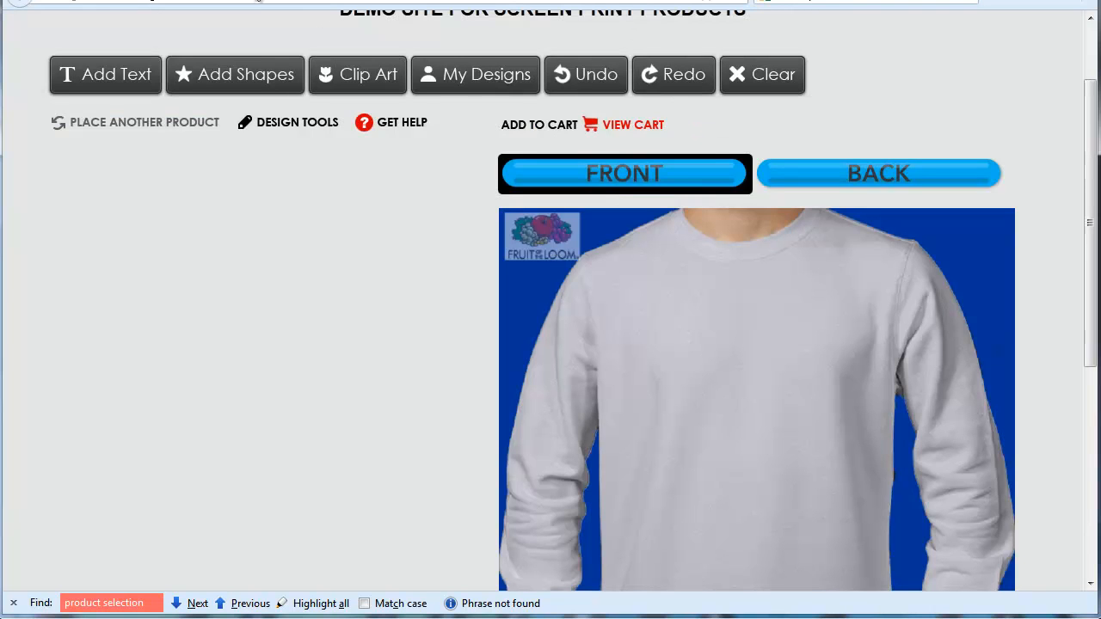
{"action": "left_click", "coordinate": [202, 2]}
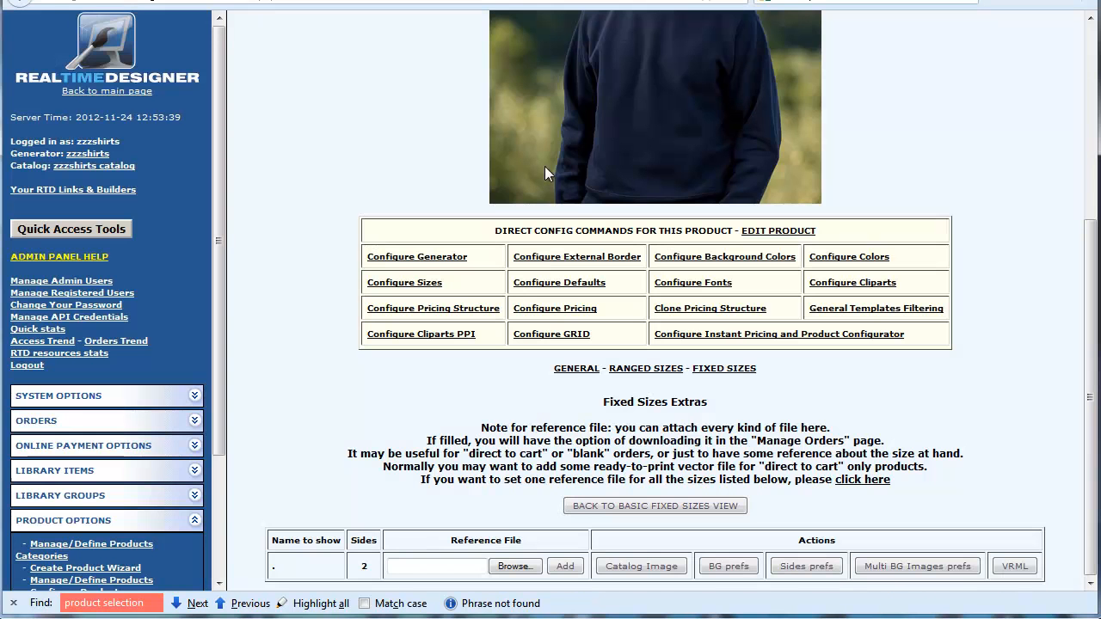
{"action": "left_click", "coordinate": [826, 568]}
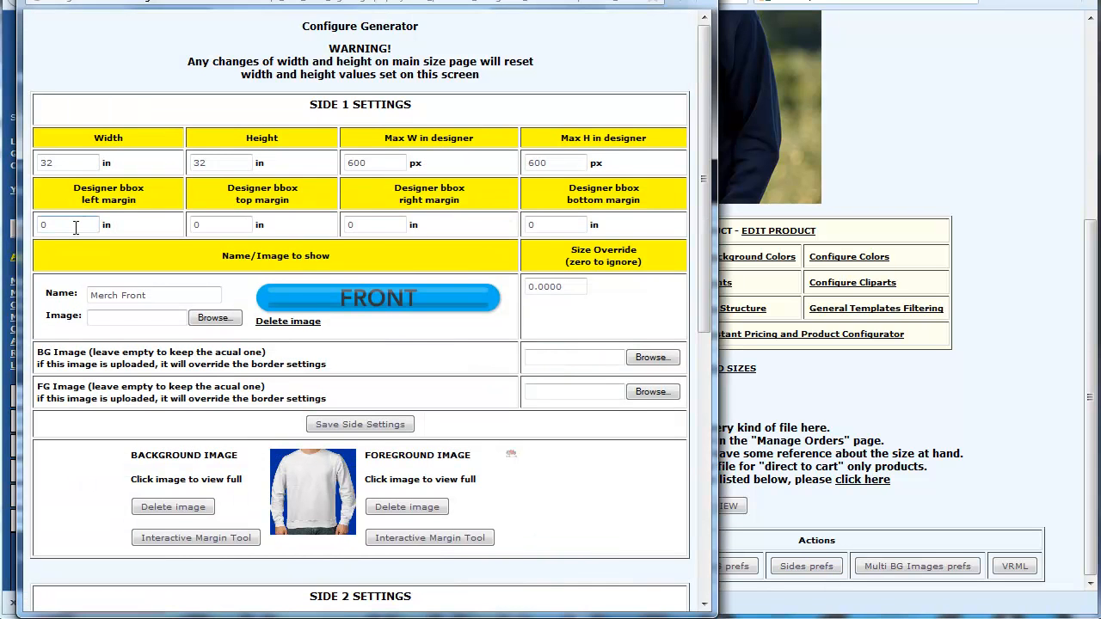
Set the Side 1 designer bbox margins to 9 in left, 6 in top, 9 in right and 9 in bottom, and save the side settings.
{"action": "left_click", "coordinate": [74, 227]}
{"action": "double_click", "coordinate": [72, 225]}
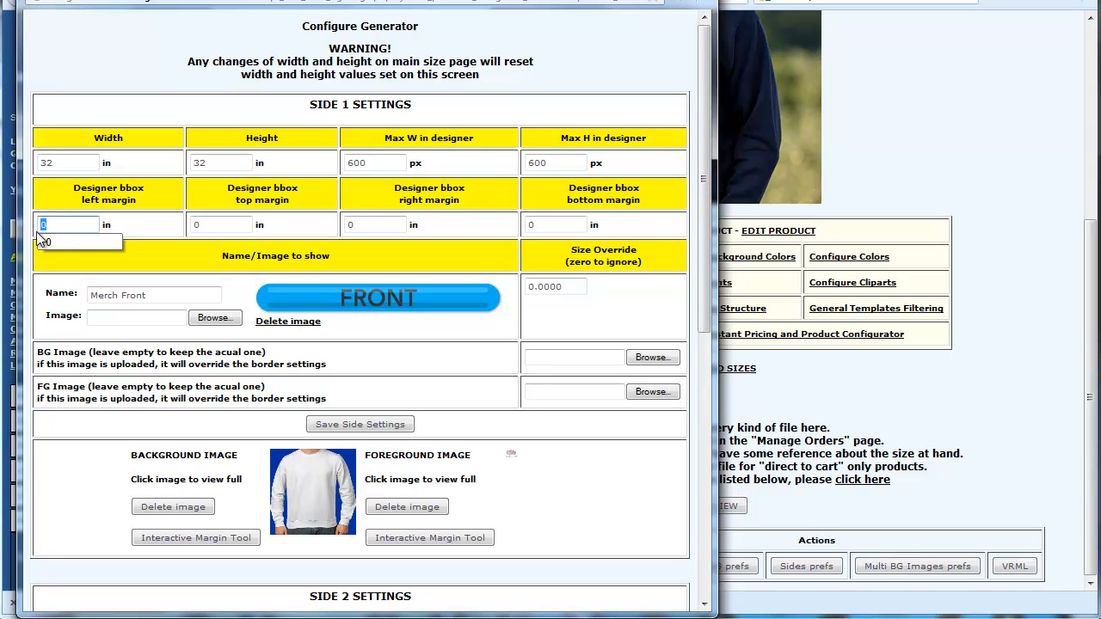
{"action": "type", "text": "9"}
{"action": "key", "text": "Tab"}
{"action": "type", "text": "6"}
{"action": "left_click", "coordinate": [366, 225]}
{"action": "type", "text": "9"}
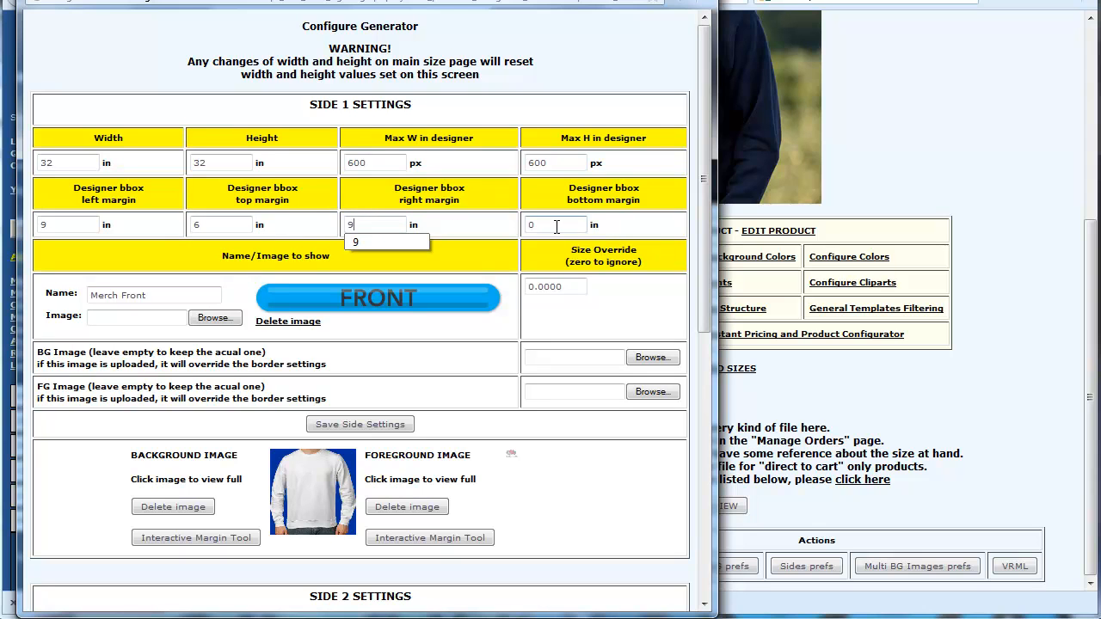
{"action": "key", "text": "Tab"}
{"action": "type", "text": "9"}
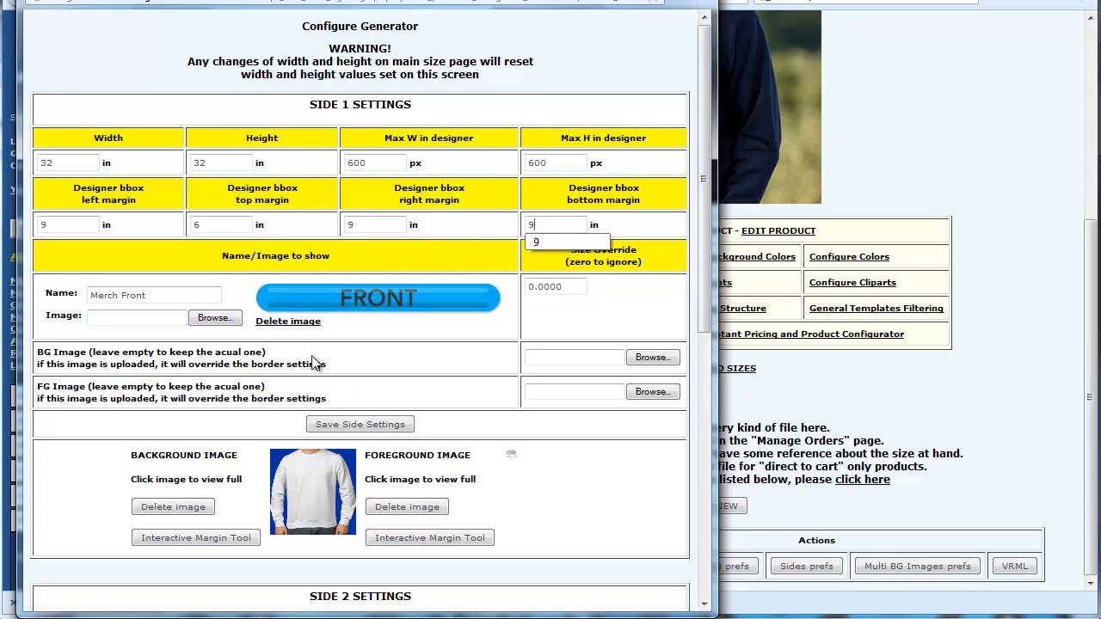
{"action": "left_click", "coordinate": [353, 428]}
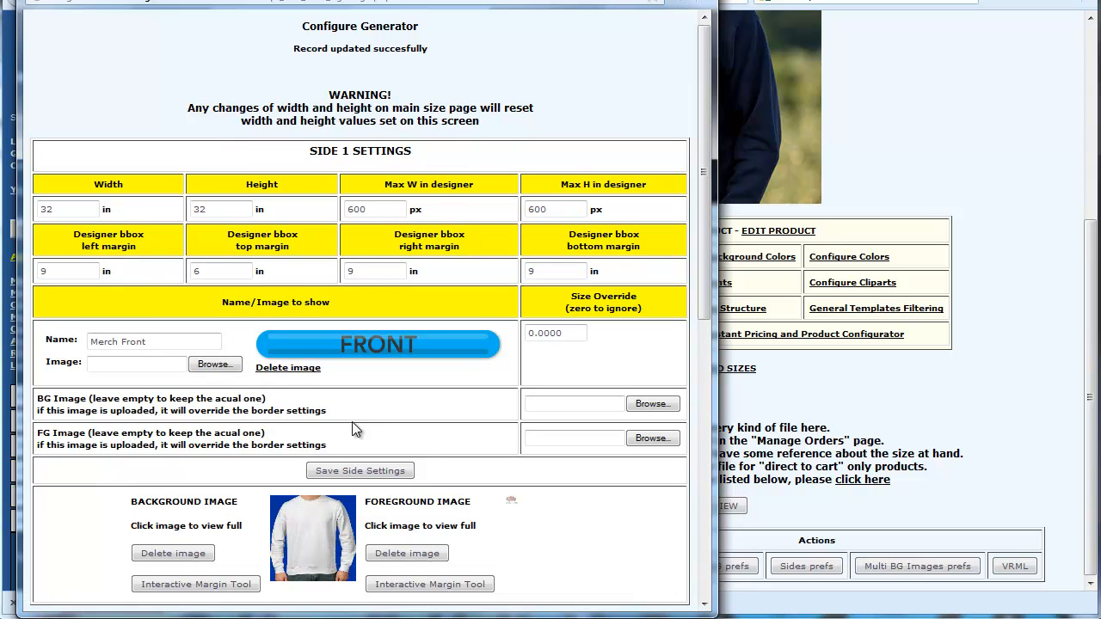
Return to the designer page and reload the product to apply the saved margins.
{"action": "left_click", "coordinate": [904, 131]}
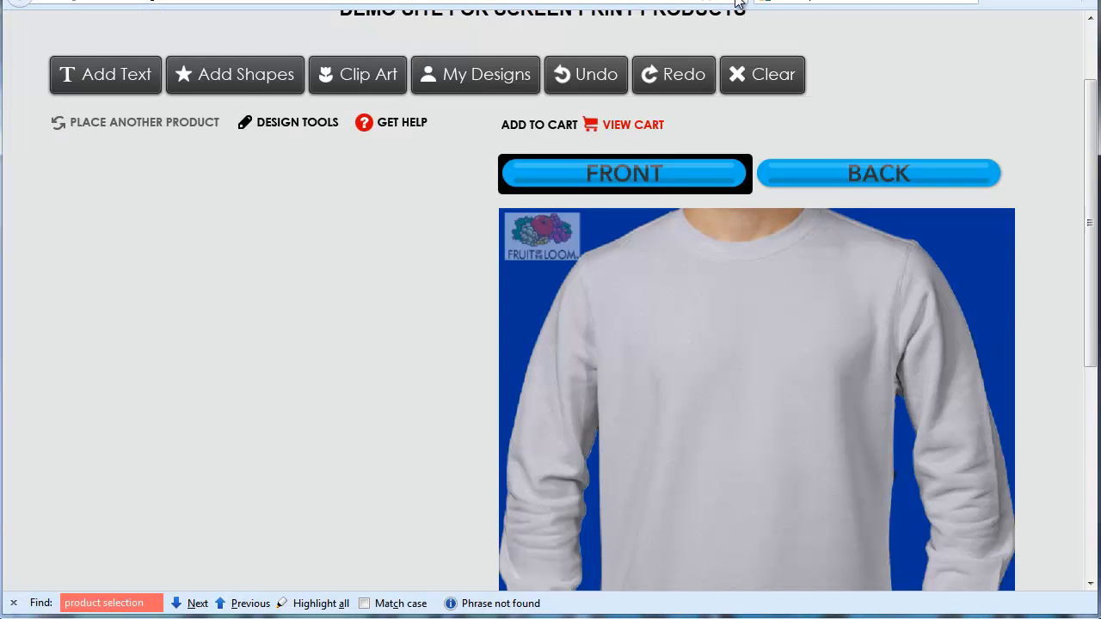
{"action": "left_click", "coordinate": [738, 3]}
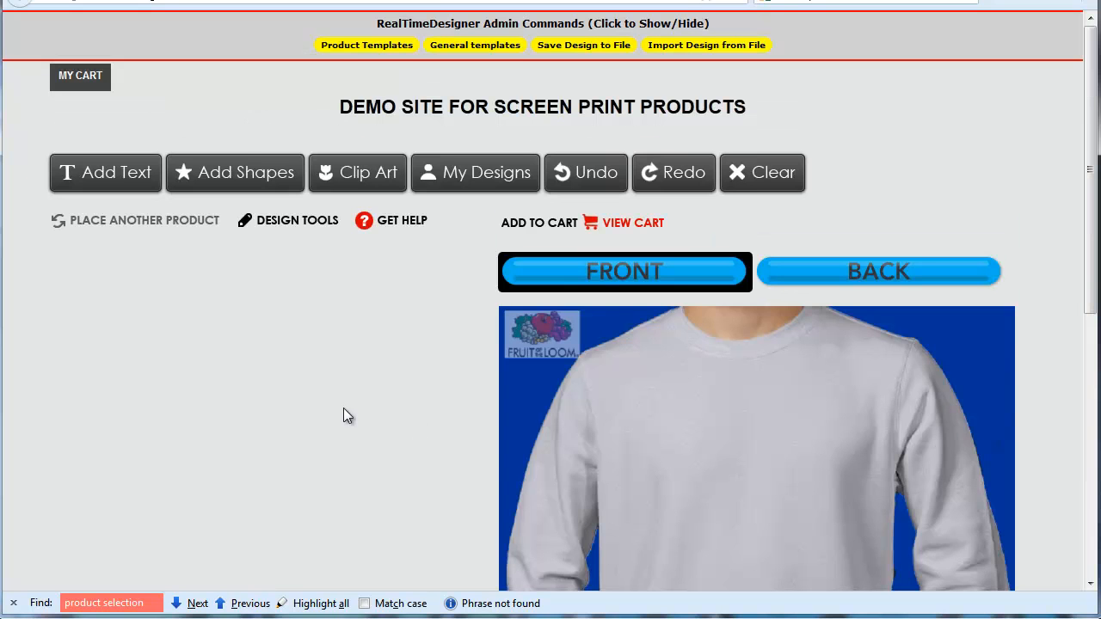
{"action": "scroll", "coordinate": [343, 408], "scroll_direction": "down", "scroll_amount": 4}
{"action": "scroll", "coordinate": [343, 407], "scroll_direction": "up", "scroll_amount": 3}
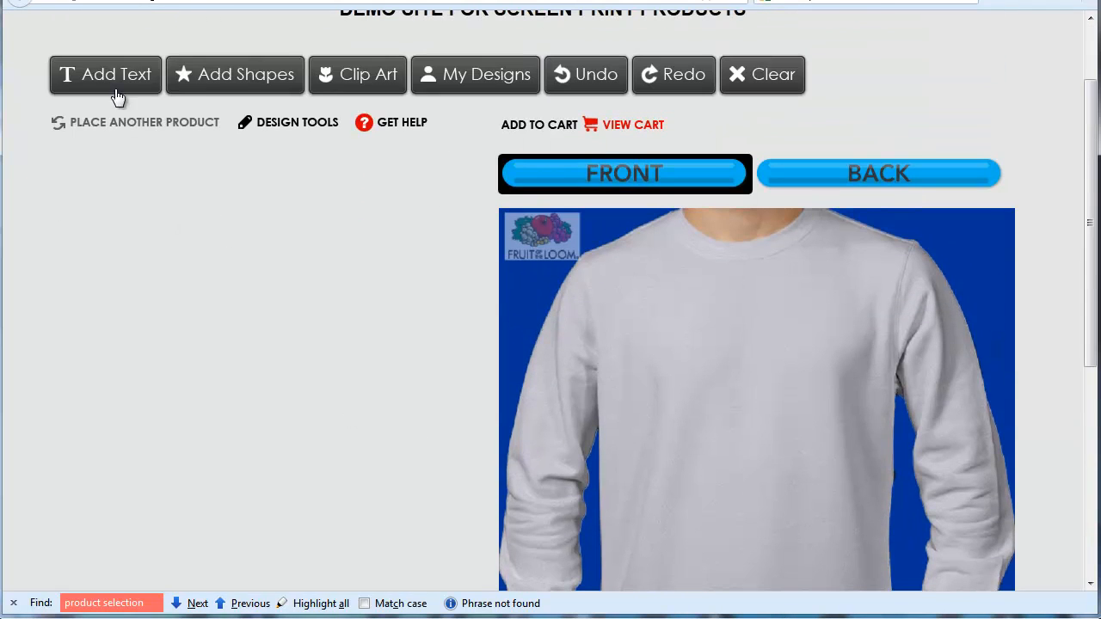
Add a text line to the sweatshirt front, enlarge it to about 18 in wide and center it on the shirt body.
{"action": "left_click", "coordinate": [117, 86]}
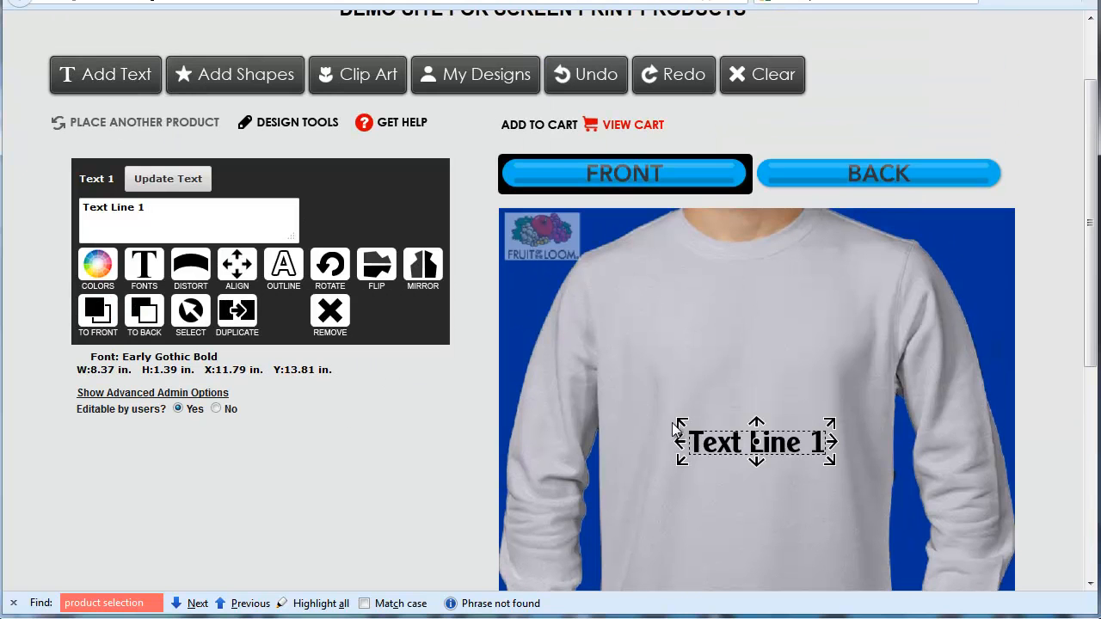
{"action": "left_click_drag", "start_coordinate": [680, 422], "coordinate": [521, 398]}
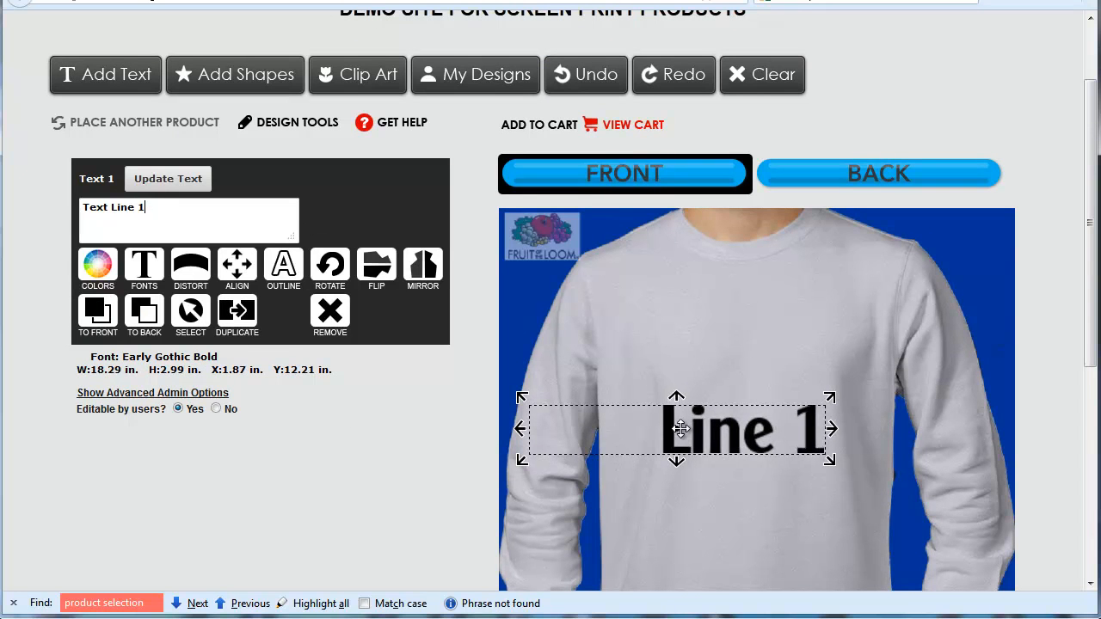
{"action": "left_click_drag", "start_coordinate": [679, 428], "coordinate": [754, 469]}
Try the text line near the upper chest, then shrink it to about 12 in wide and place it mid-chest.
{"action": "left_click_drag", "start_coordinate": [1089, 370], "coordinate": [1088, 447]}
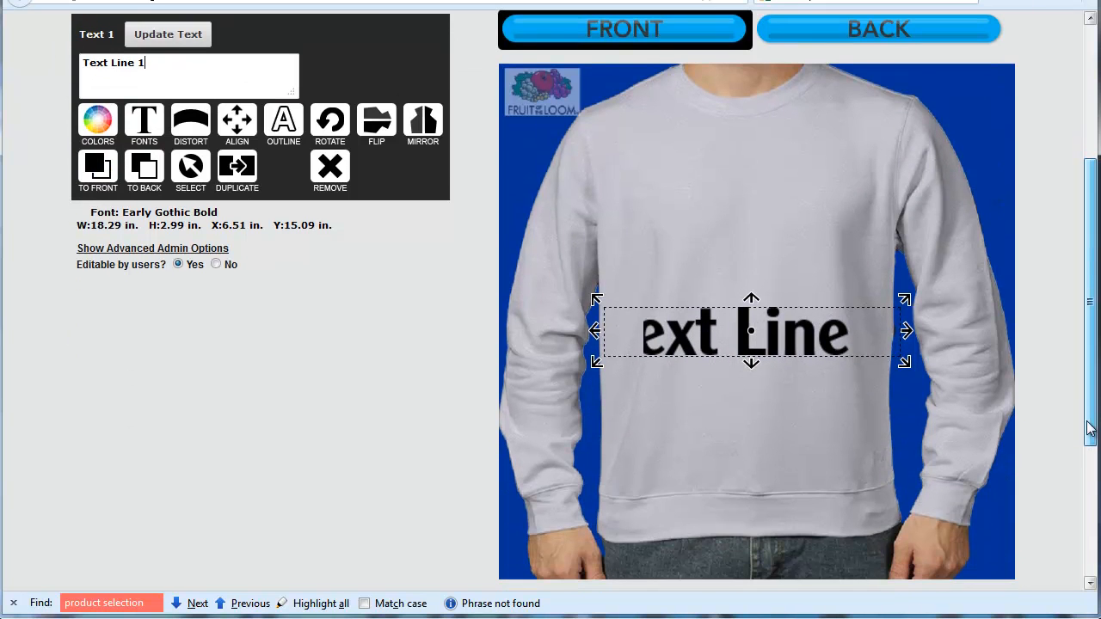
{"action": "left_click_drag", "start_coordinate": [755, 327], "coordinate": [787, 190]}
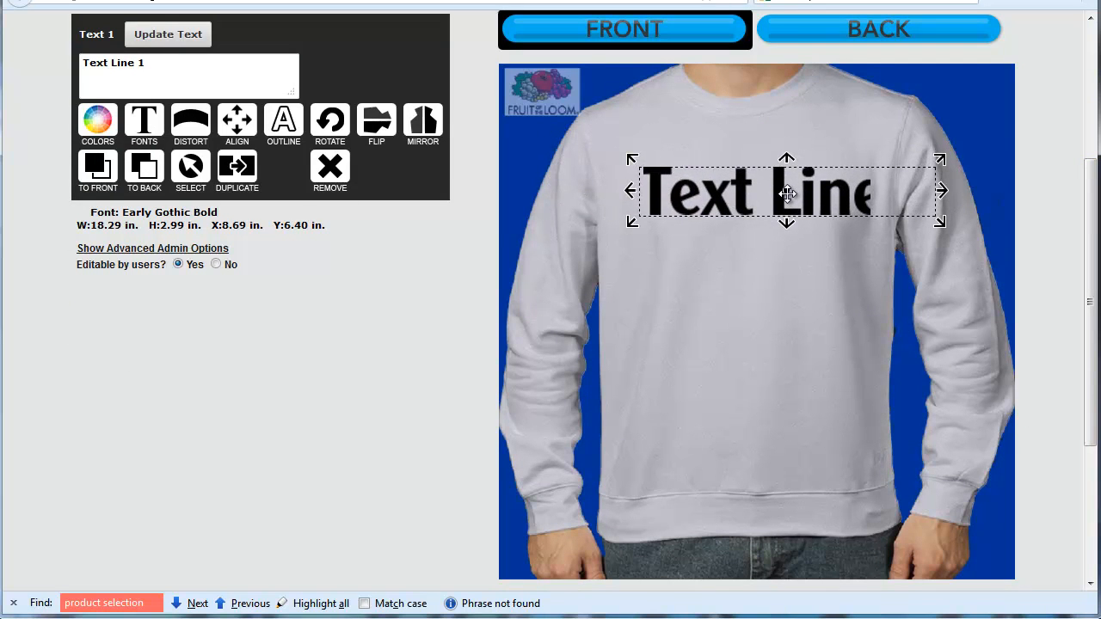
{"action": "left_click_drag", "start_coordinate": [935, 164], "coordinate": [835, 184]}
{"action": "left_click_drag", "start_coordinate": [739, 206], "coordinate": [754, 266]}
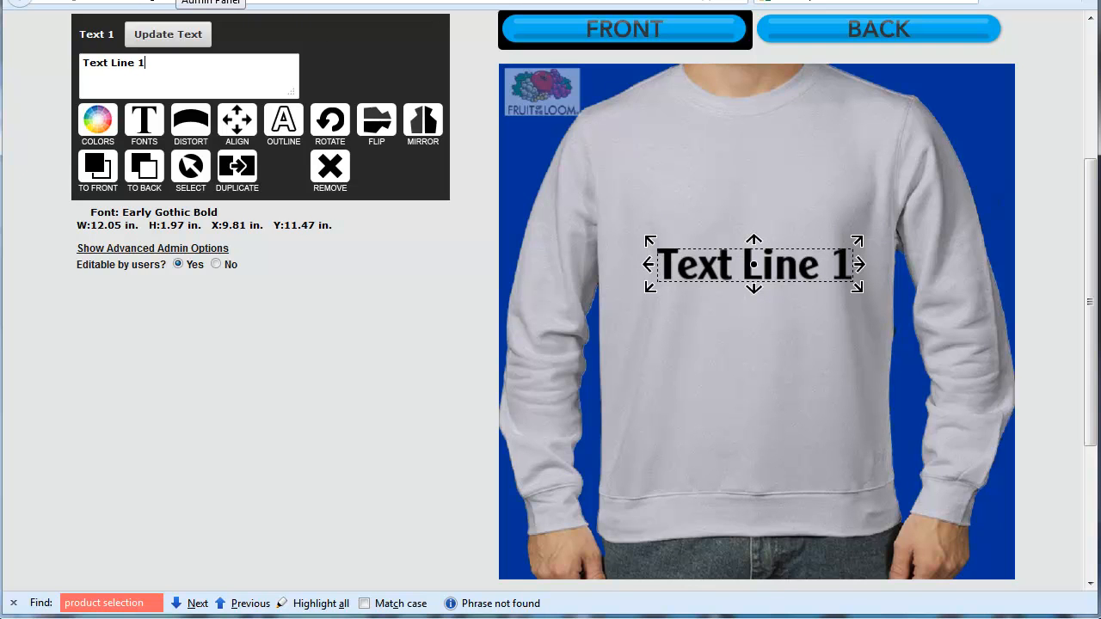
Return to the admin panel, reopen the product's side preferences and start the Interactive Margin Tool on the Side 2 background image.
{"action": "left_click", "coordinate": [178, 1]}
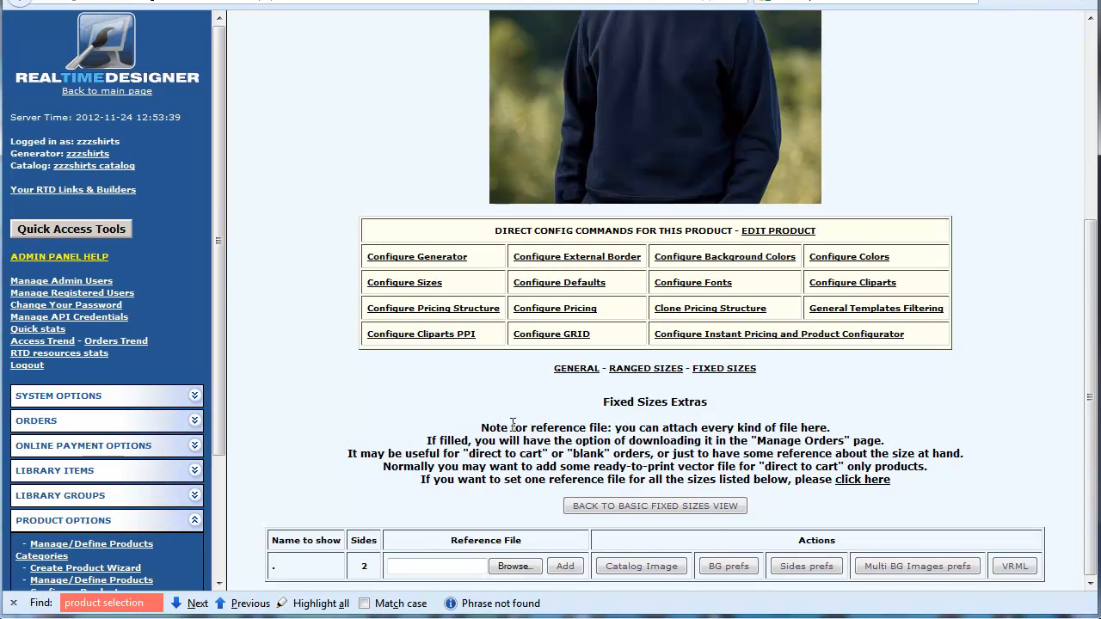
{"action": "left_click", "coordinate": [812, 565]}
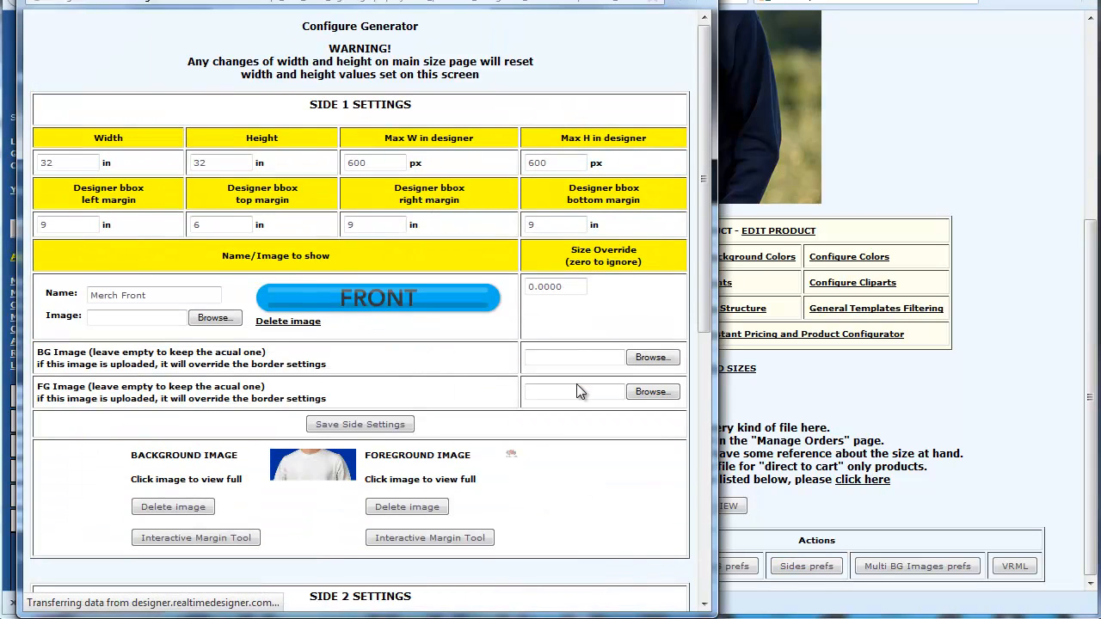
{"action": "scroll", "coordinate": [577, 391], "scroll_direction": "down", "scroll_amount": 5}
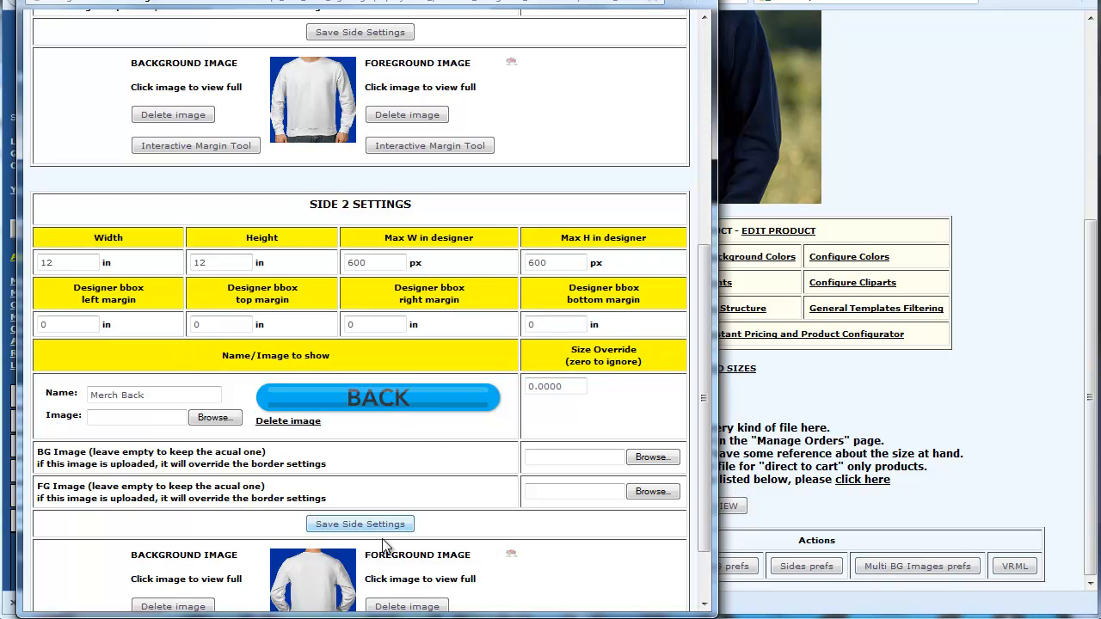
{"action": "scroll", "coordinate": [392, 542], "scroll_direction": "down", "scroll_amount": 2}
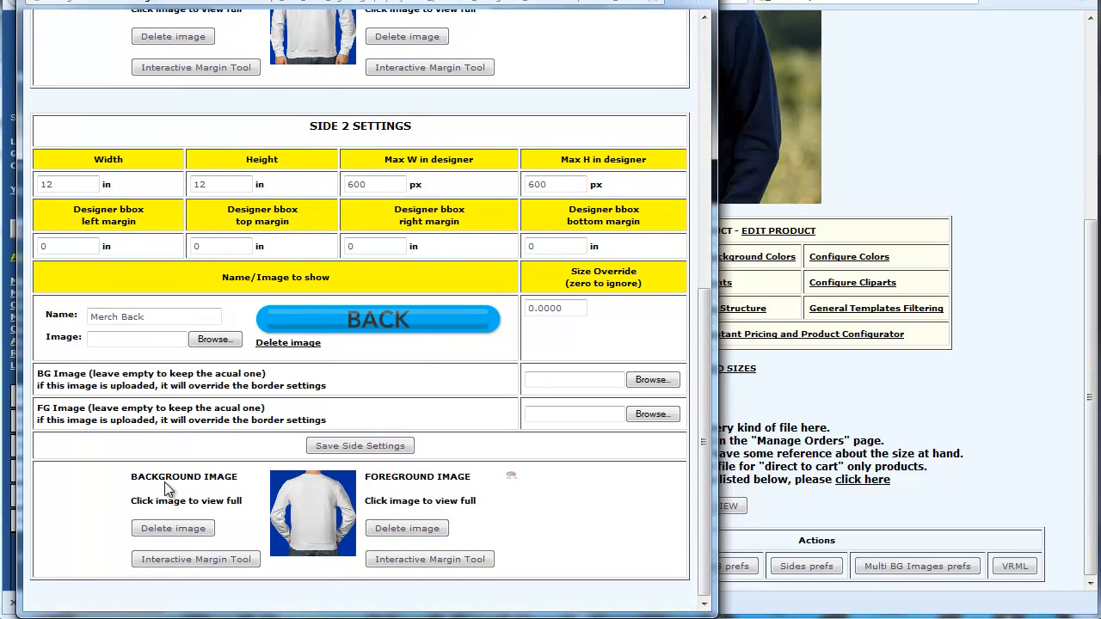
{"action": "left_click", "coordinate": [162, 559]}
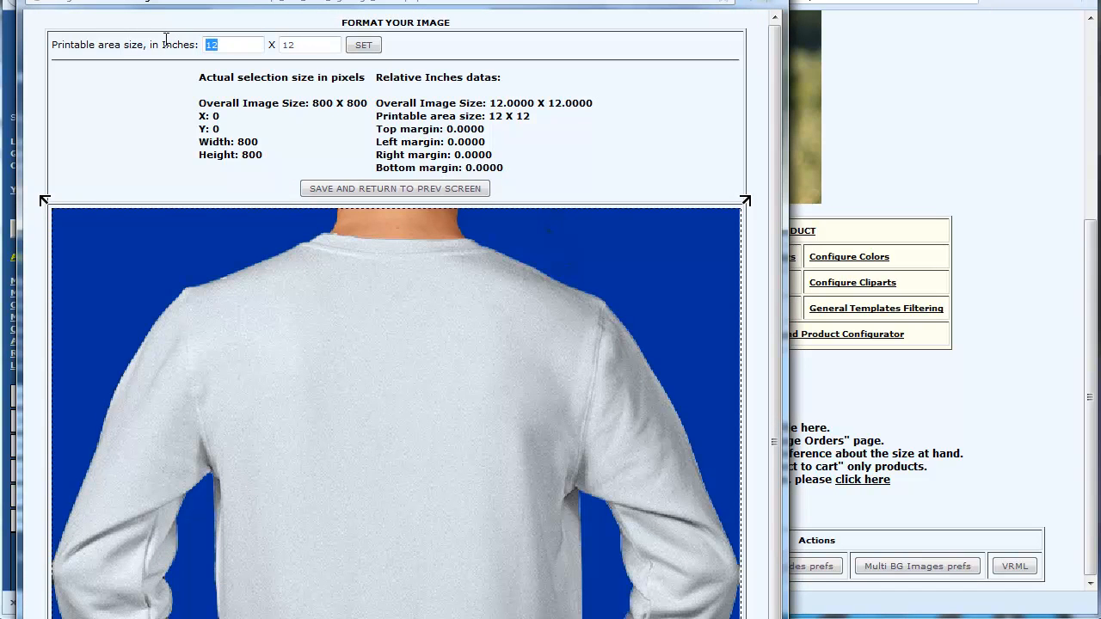
Set the printable area of the back image to 14 × 17 inches.
{"action": "key", "text": "Tab"}
{"action": "left_click", "coordinate": [291, 47]}
{"action": "type", "text": "7"}
{"action": "left_click", "coordinate": [363, 45]}
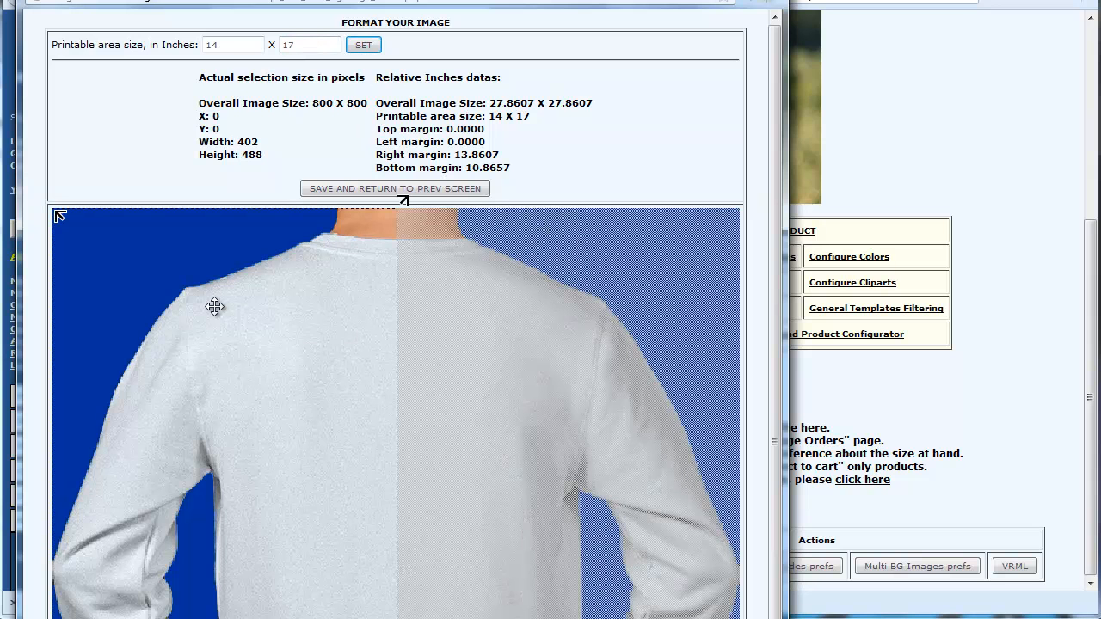
Position the print area on the sweatshirt's back and shrink it until the overall image size is about 35 × 35 in.
{"action": "left_click_drag", "start_coordinate": [215, 307], "coordinate": [406, 418]}
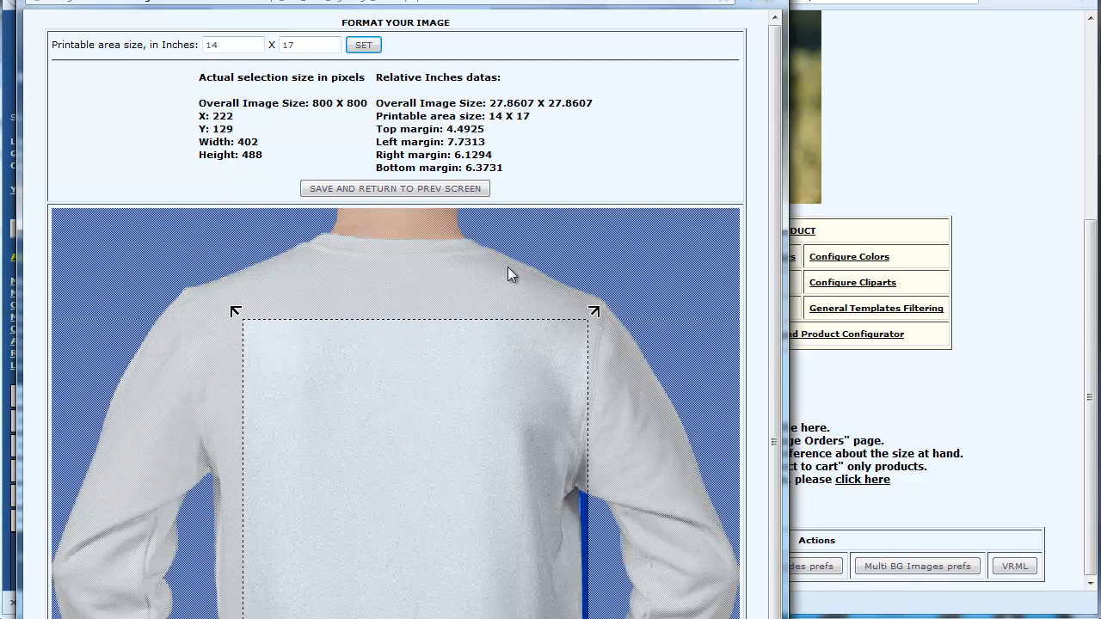
{"action": "left_click_drag", "start_coordinate": [594, 308], "coordinate": [548, 337]}
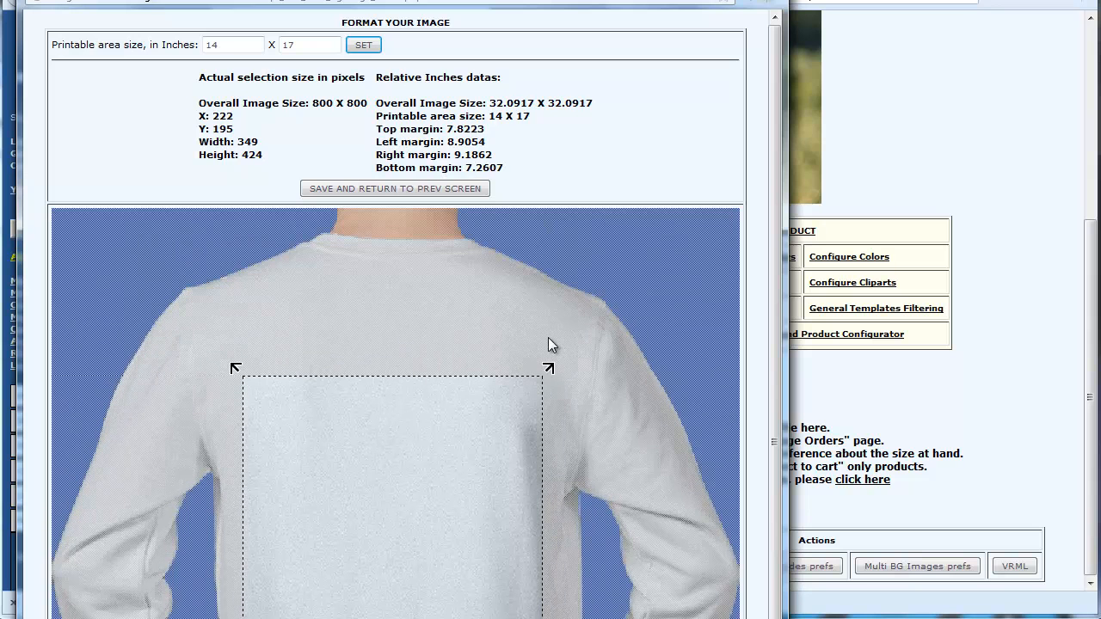
{"action": "left_click_drag", "start_coordinate": [432, 430], "coordinate": [426, 382]}
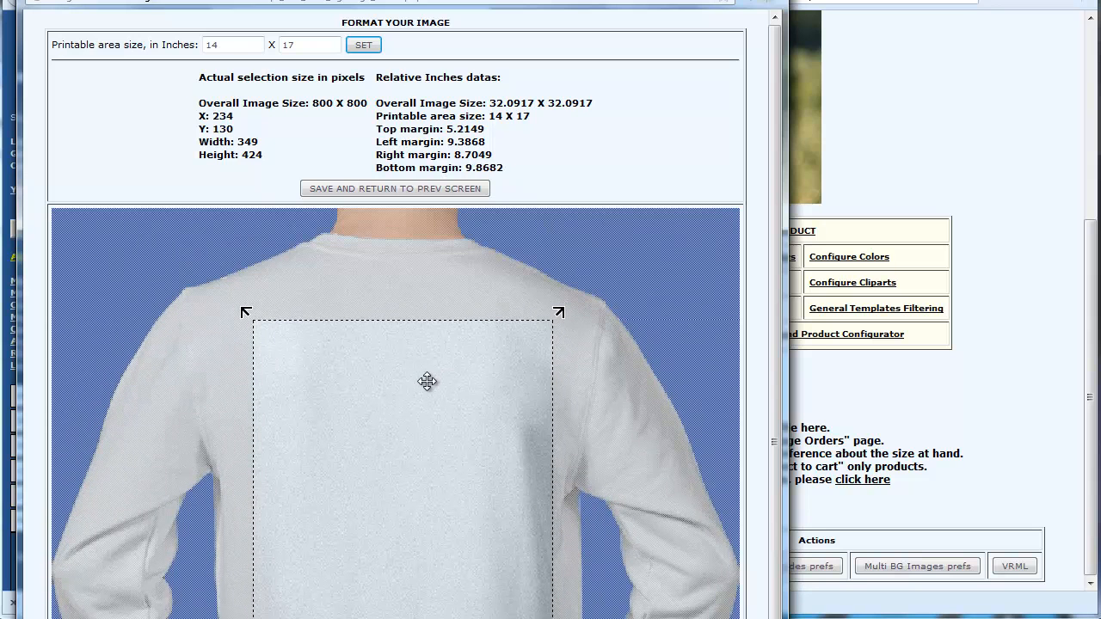
{"action": "left_click_drag", "start_coordinate": [551, 322], "coordinate": [527, 354]}
{"action": "left_click_drag", "start_coordinate": [472, 406], "coordinate": [484, 386]}
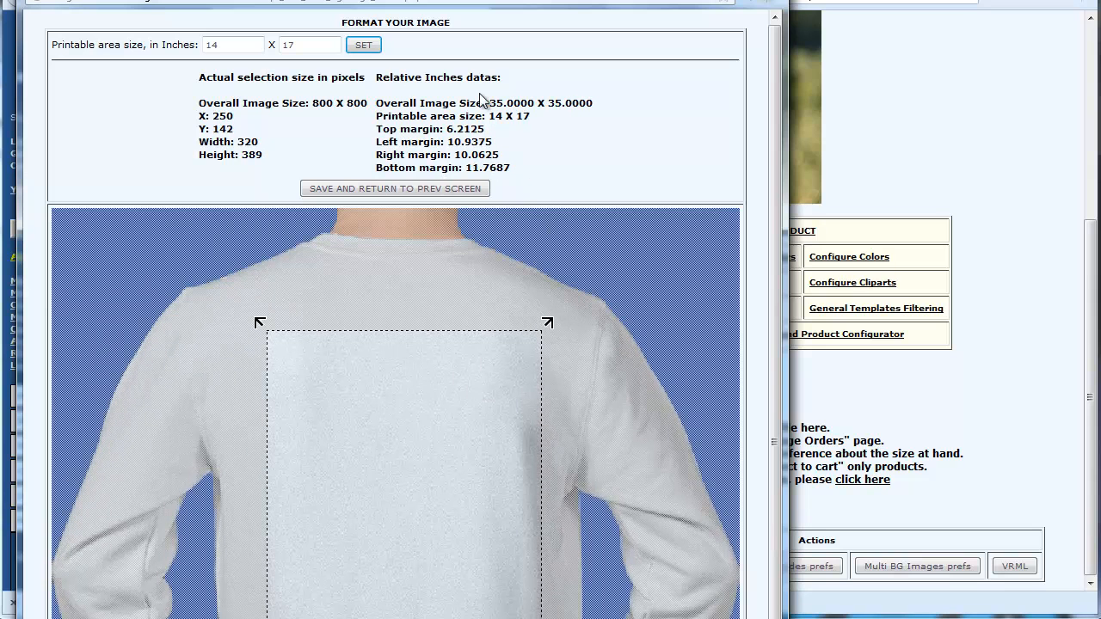
{"action": "left_click_drag", "start_coordinate": [489, 103], "coordinate": [597, 108]}
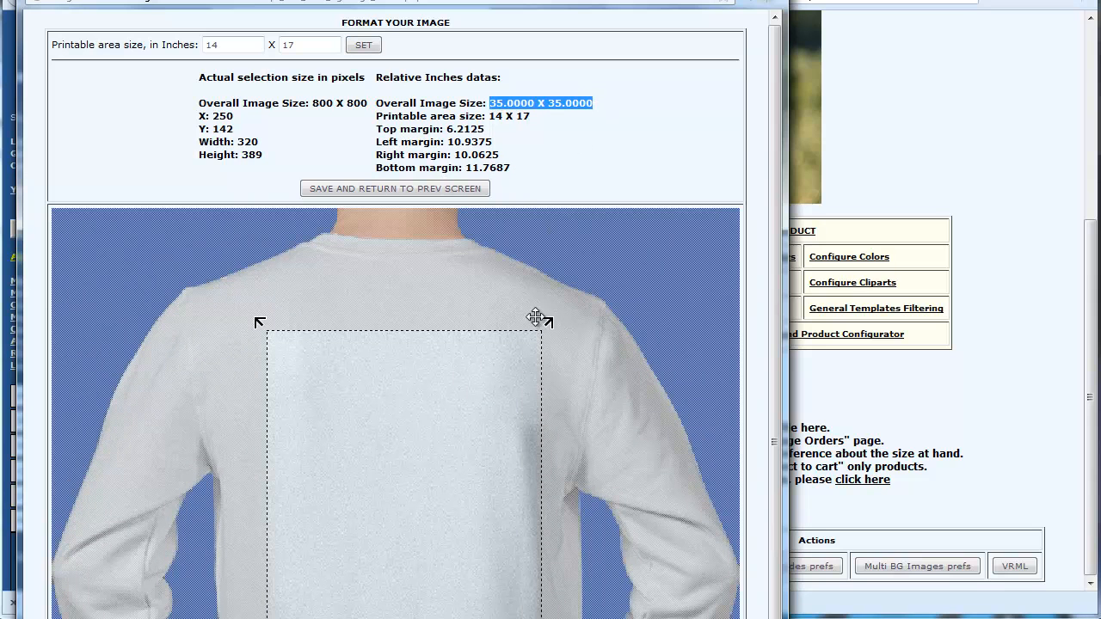
Enlarge and reposition the print area for an overall image size of about 32.37 × 32.37 in, and save the margins.
{"action": "left_click_drag", "start_coordinate": [442, 443], "coordinate": [423, 477]}
{"action": "left_click_drag", "start_coordinate": [523, 365], "coordinate": [548, 343]}
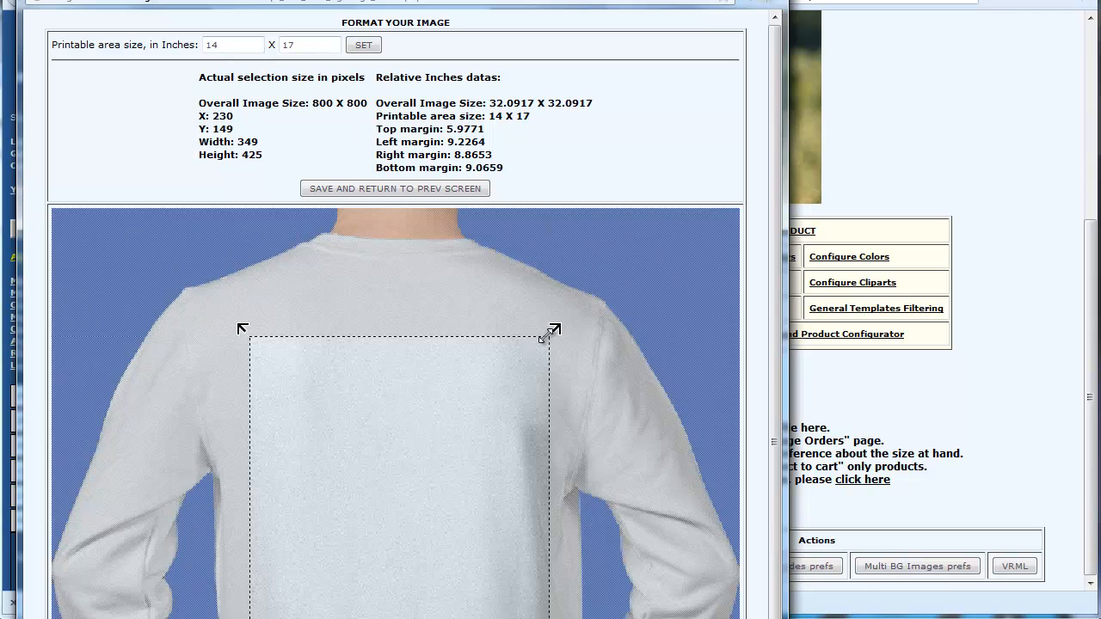
{"action": "left_click_drag", "start_coordinate": [550, 332], "coordinate": [547, 334]}
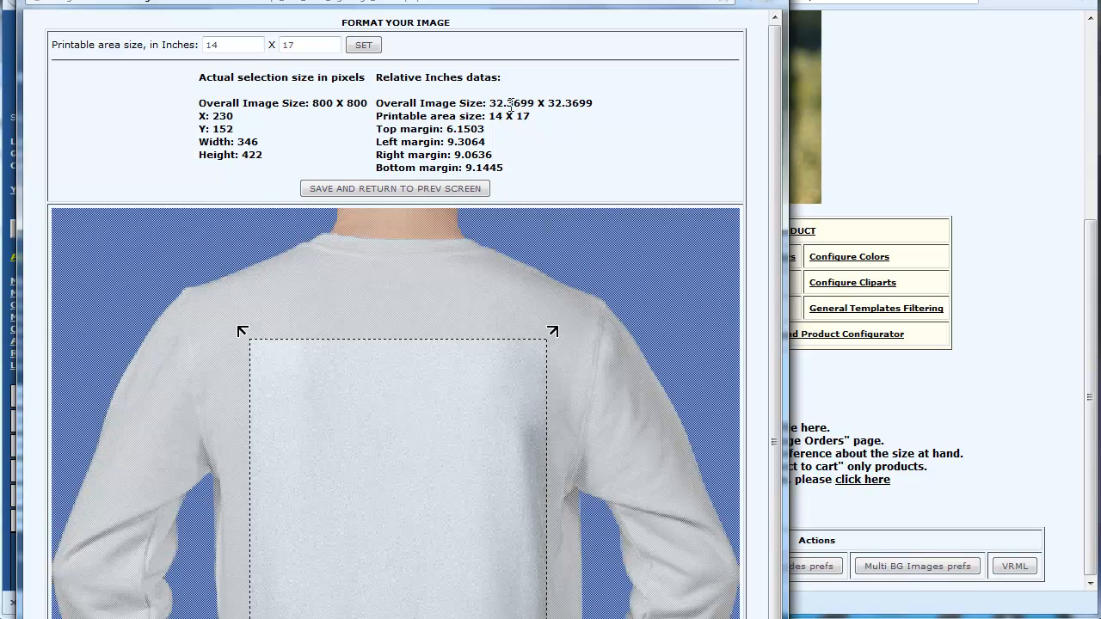
{"action": "left_click", "coordinate": [376, 189]}
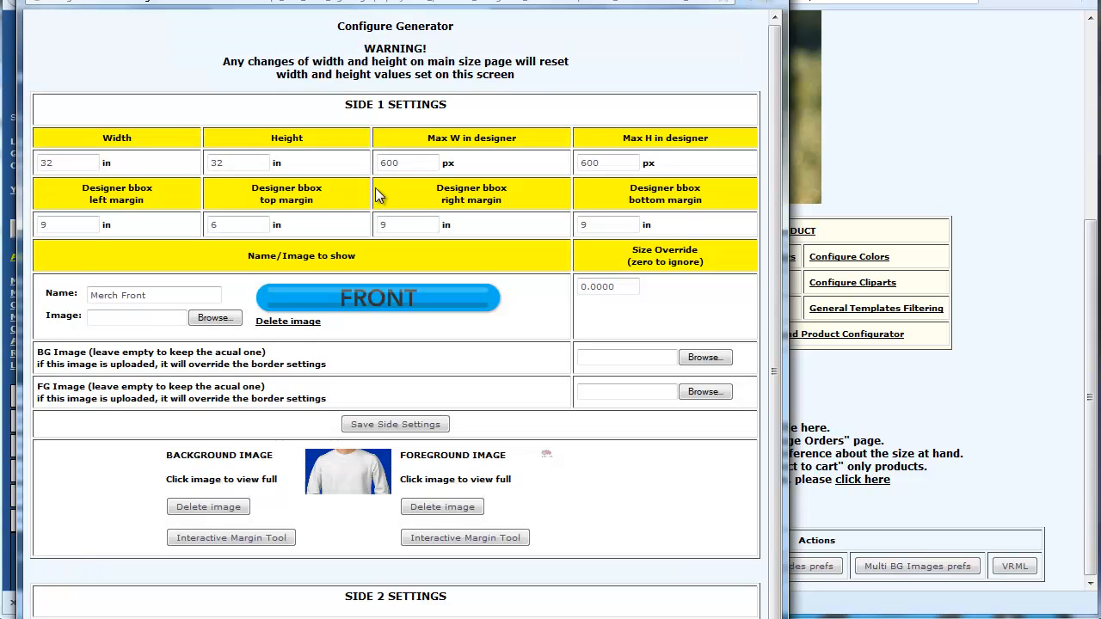
Check the Side 2 width, height and designer bbox margins filled in from the margin tool.
{"action": "scroll", "coordinate": [375, 351], "scroll_direction": "down", "scroll_amount": 3}
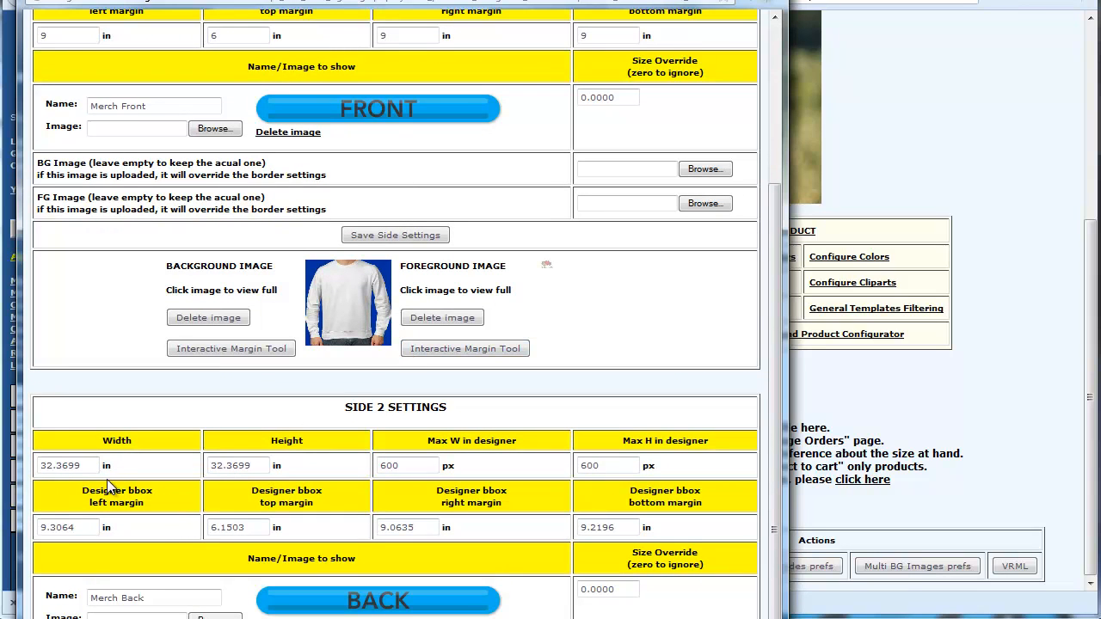
{"action": "left_click_drag", "start_coordinate": [90, 465], "coordinate": [39, 465]}
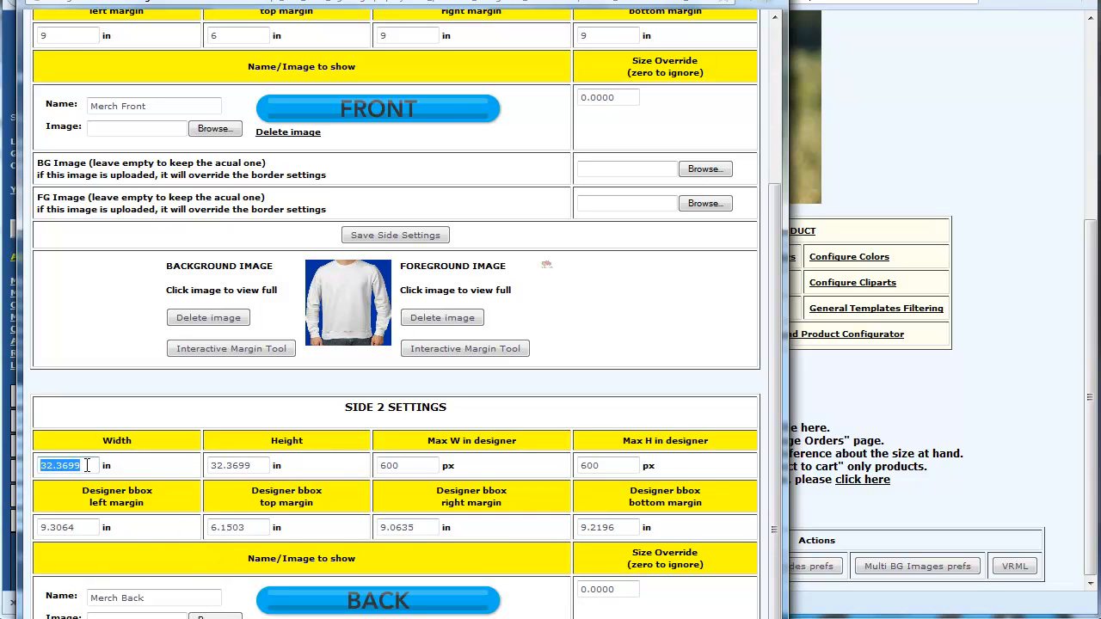
{"action": "left_click", "coordinate": [82, 529]}
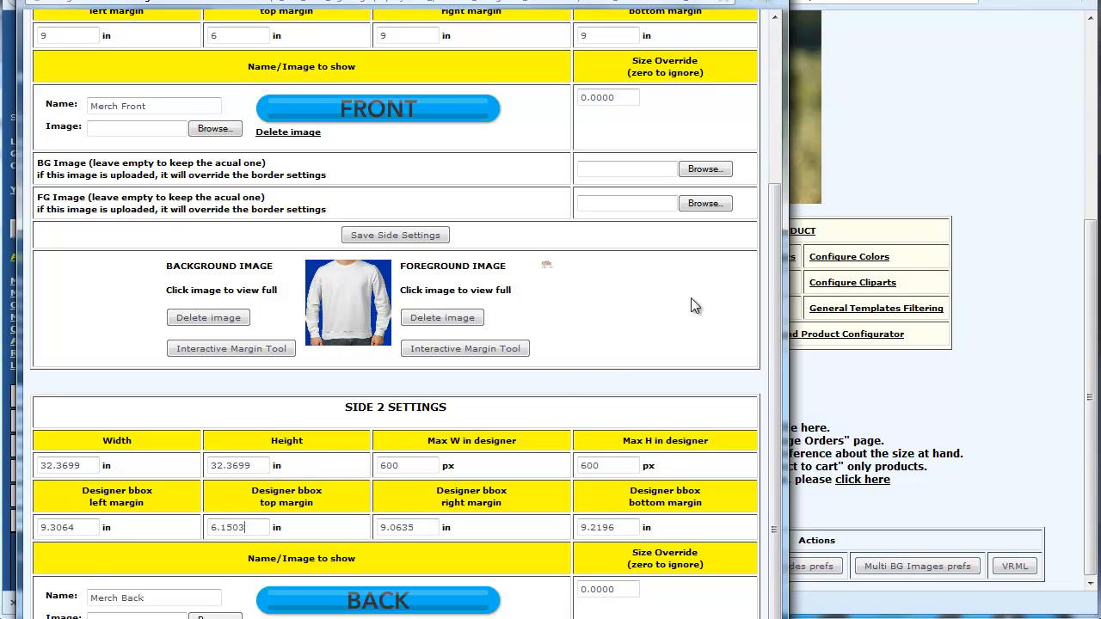
Switch back to the designer page and reload the sweatshirt to apply the new back margins.
{"action": "scroll", "coordinate": [772, 275], "scroll_direction": "up", "scroll_amount": 2}
{"action": "left_click", "coordinate": [898, 140]}
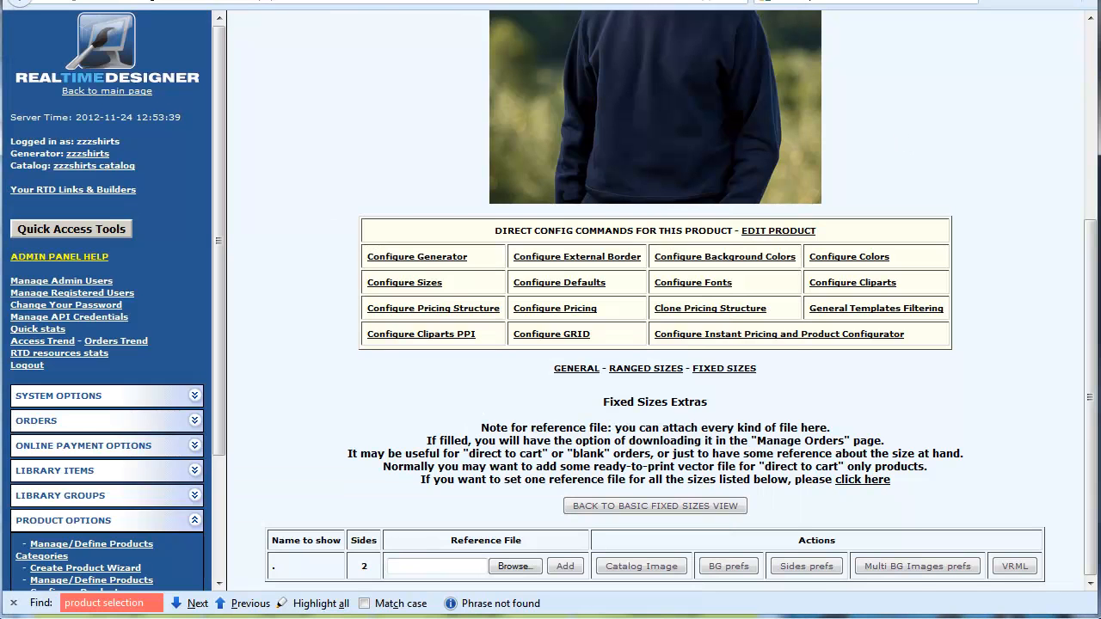
{"action": "key", "text": "alt+Tab"}
{"action": "scroll", "coordinate": [396, 314], "scroll_direction": "down", "scroll_amount": 2}
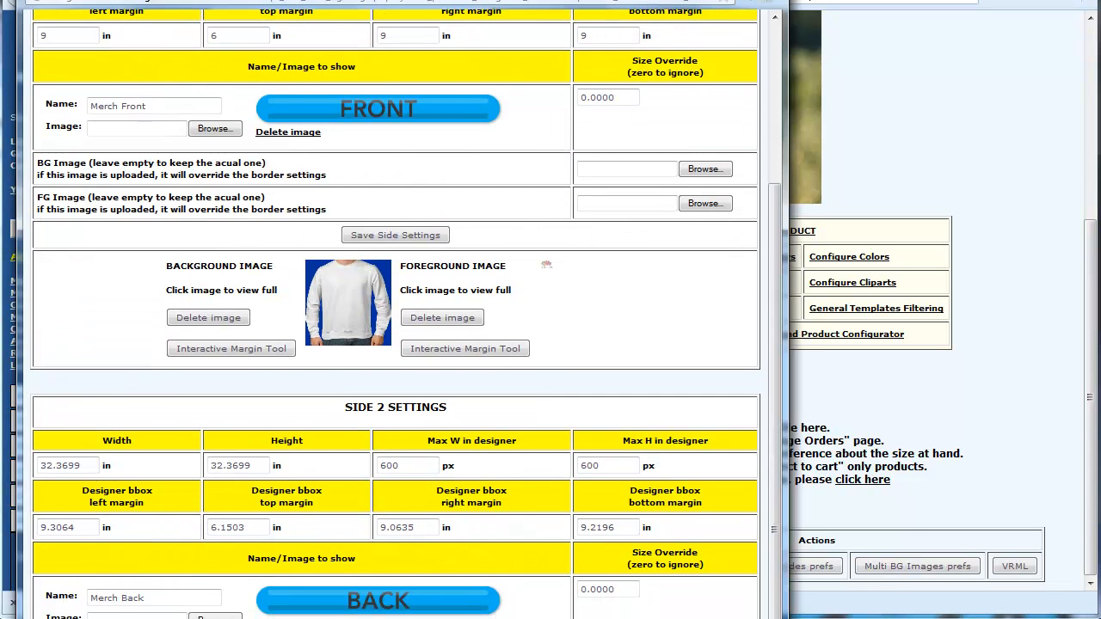
{"action": "scroll", "coordinate": [558, 104], "scroll_direction": "up", "scroll_amount": 4}
{"action": "left_click", "coordinate": [944, 137]}
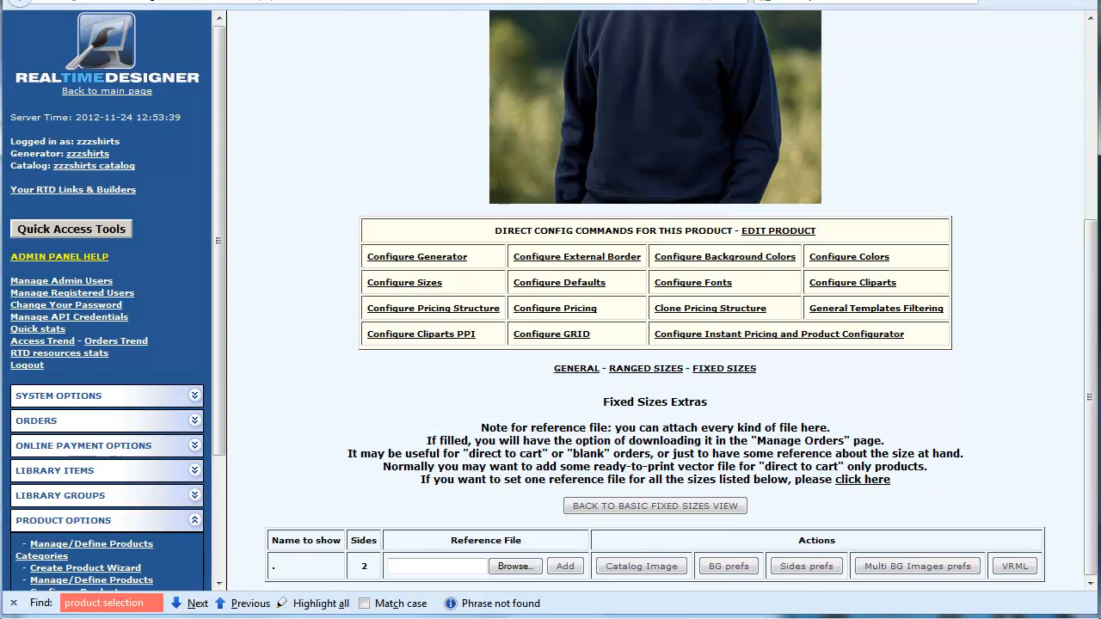
{"action": "key", "text": "alt+Tab"}
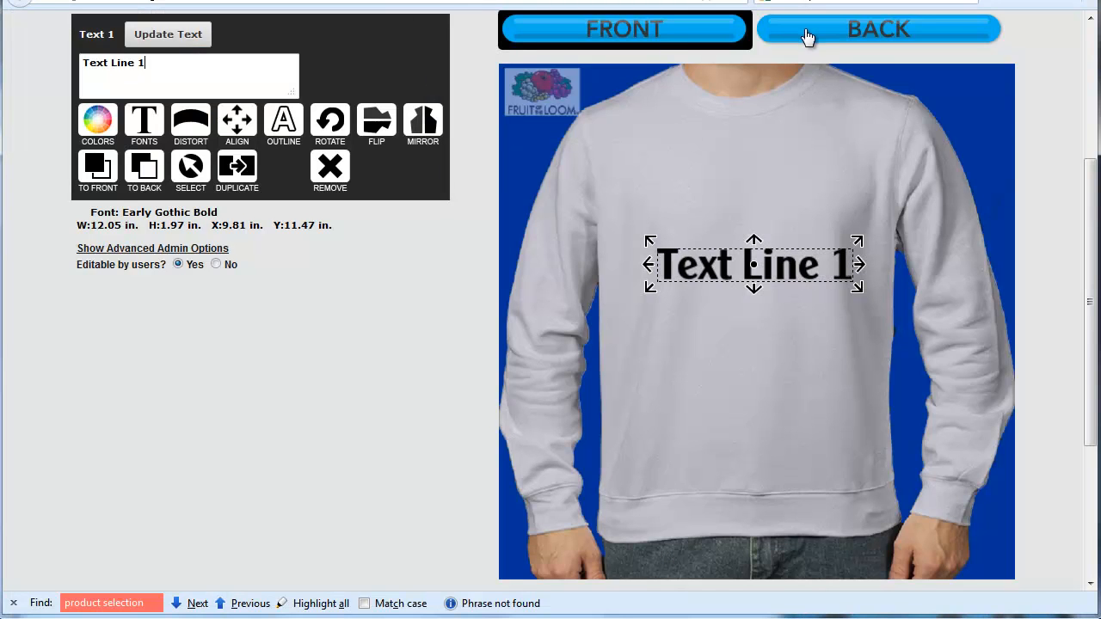
{"action": "left_click", "coordinate": [742, 1]}
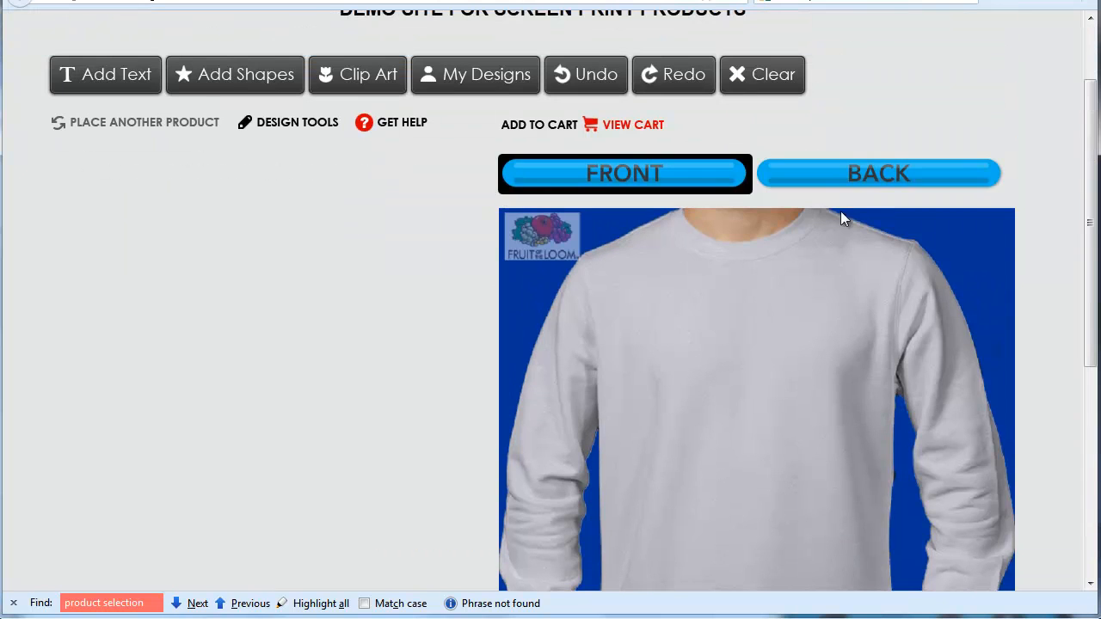
Show the sweatshirt's back, add the triplane clipart from Airplanes & Space and move it up to about X 9.23 in, Y 7.66 in.
{"action": "left_click", "coordinate": [838, 174]}
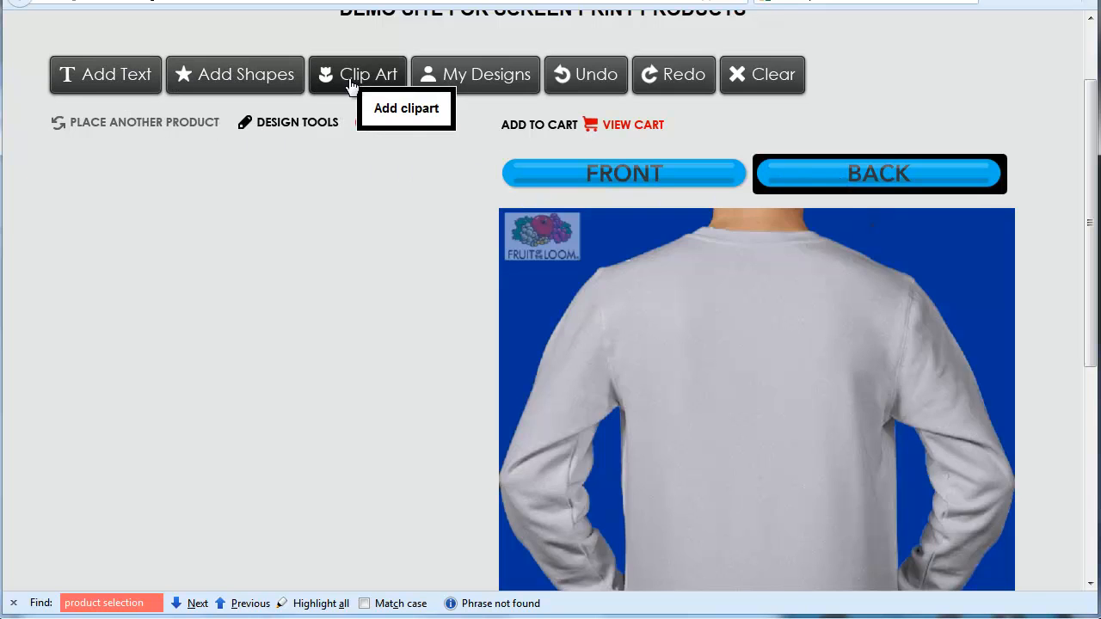
{"action": "left_click", "coordinate": [360, 76]}
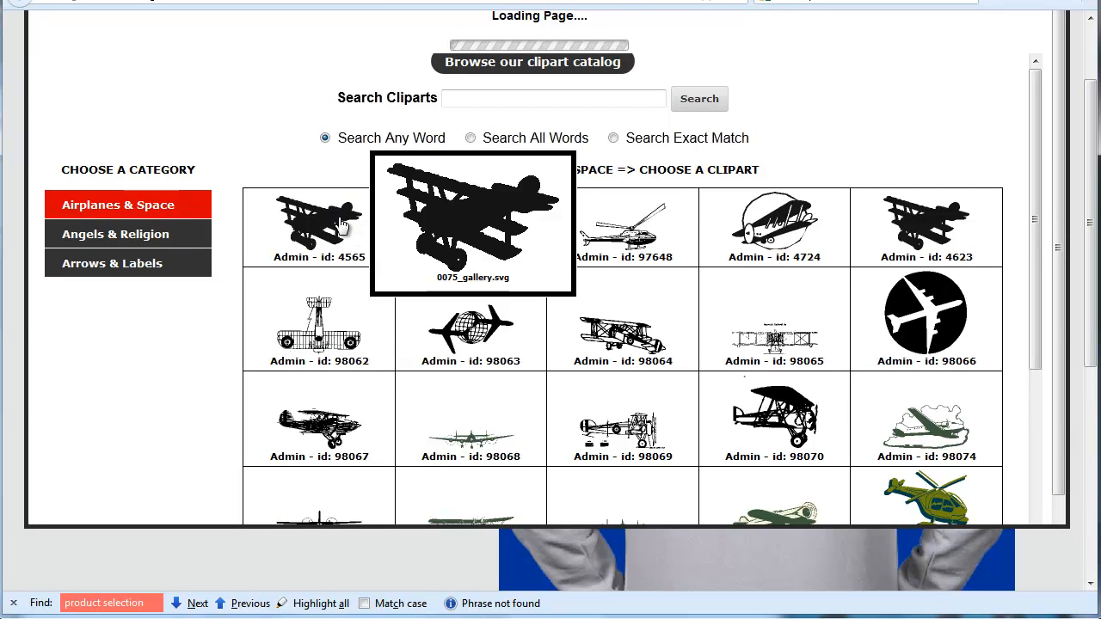
{"action": "left_click", "coordinate": [471, 220]}
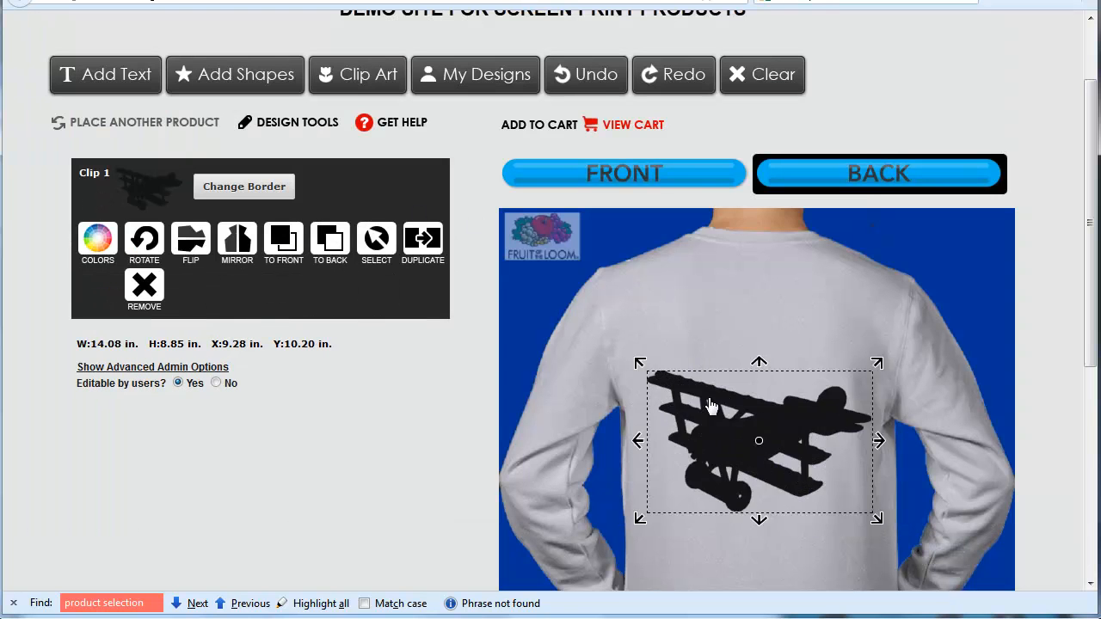
{"action": "left_click_drag", "start_coordinate": [739, 323], "coordinate": [709, 365]}
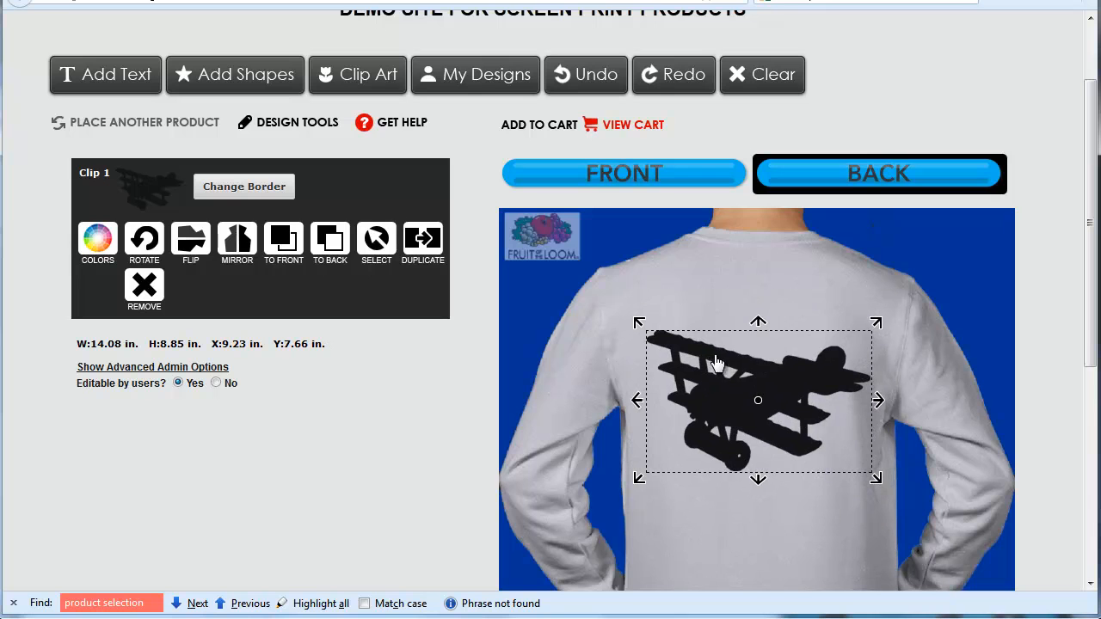